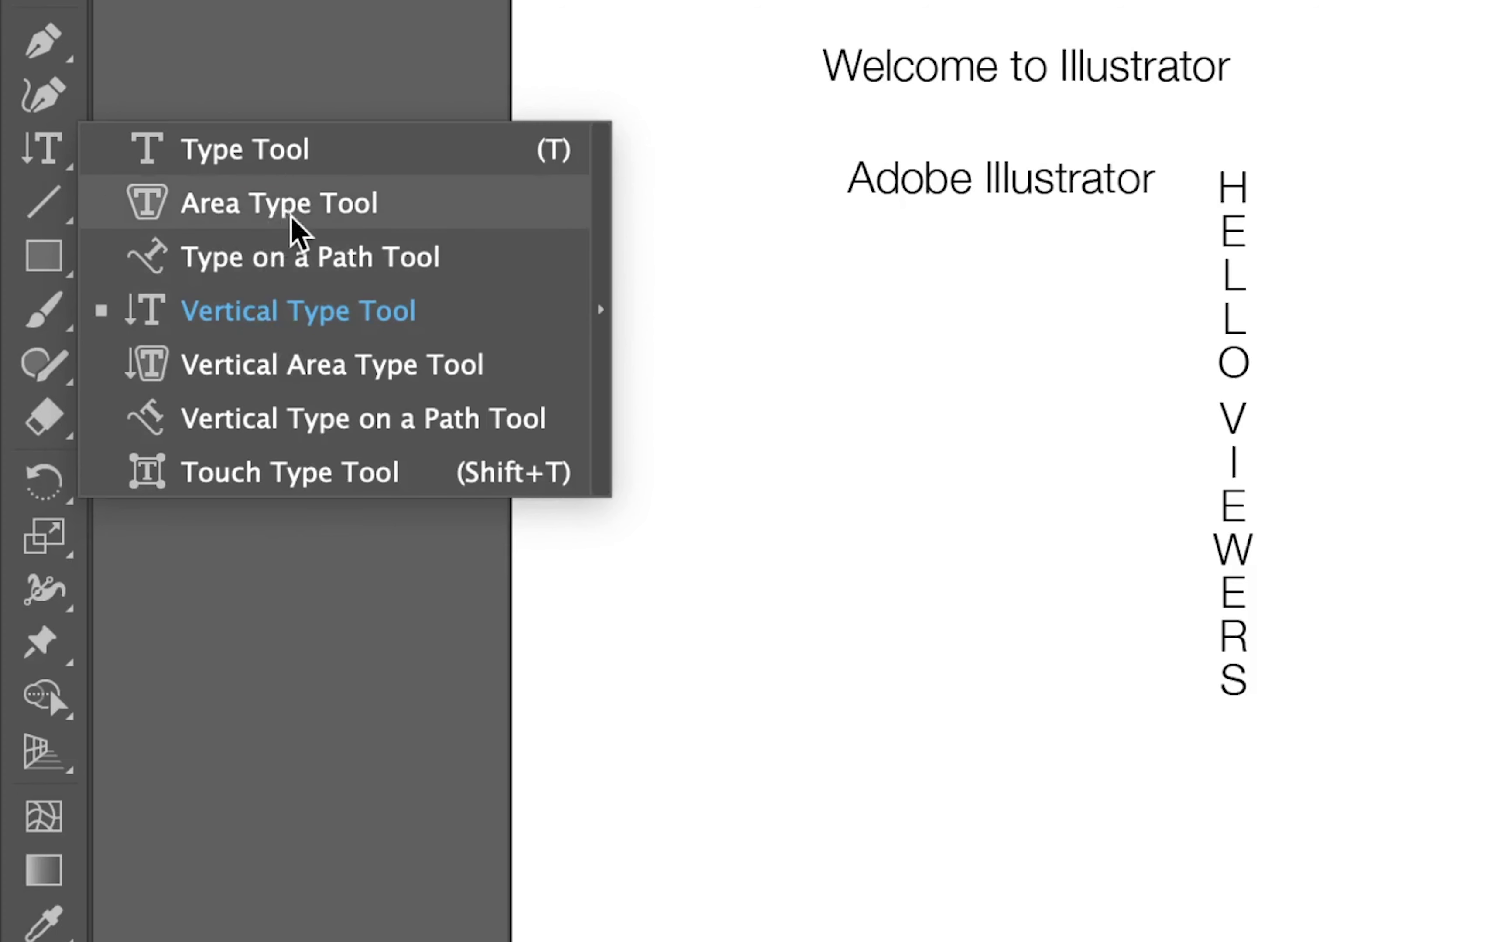
Step: Draw a rectangle about 432 by 312 pt in the empty area beside the vertical HELLO VIEWERS text
{"action": "left_click", "coordinate": [354, 205]}
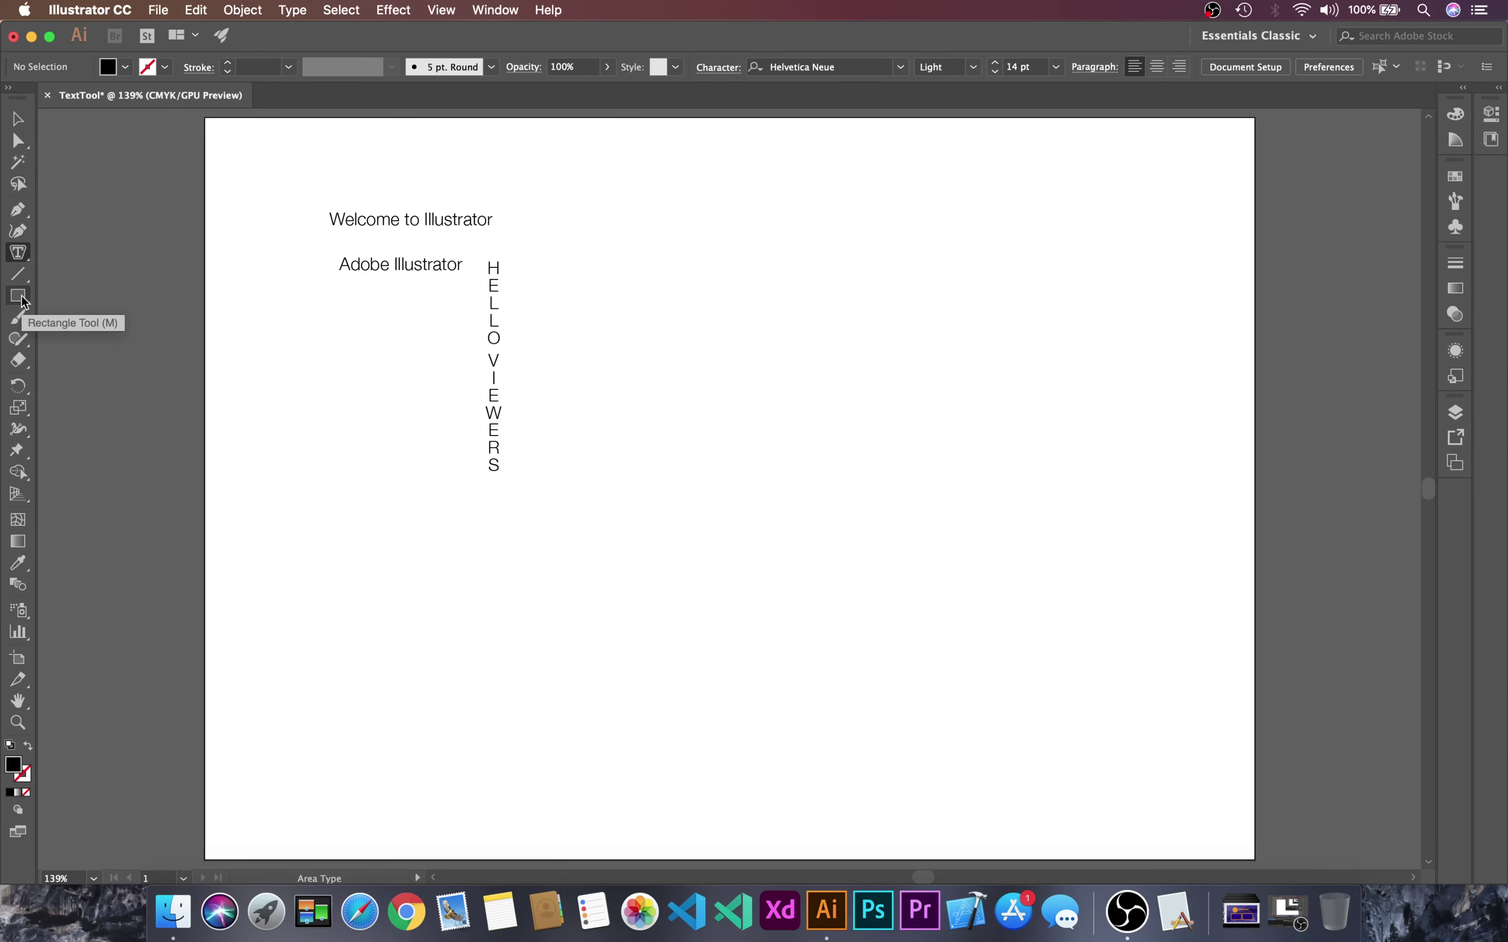
{"action": "left_click", "coordinate": [18, 296]}
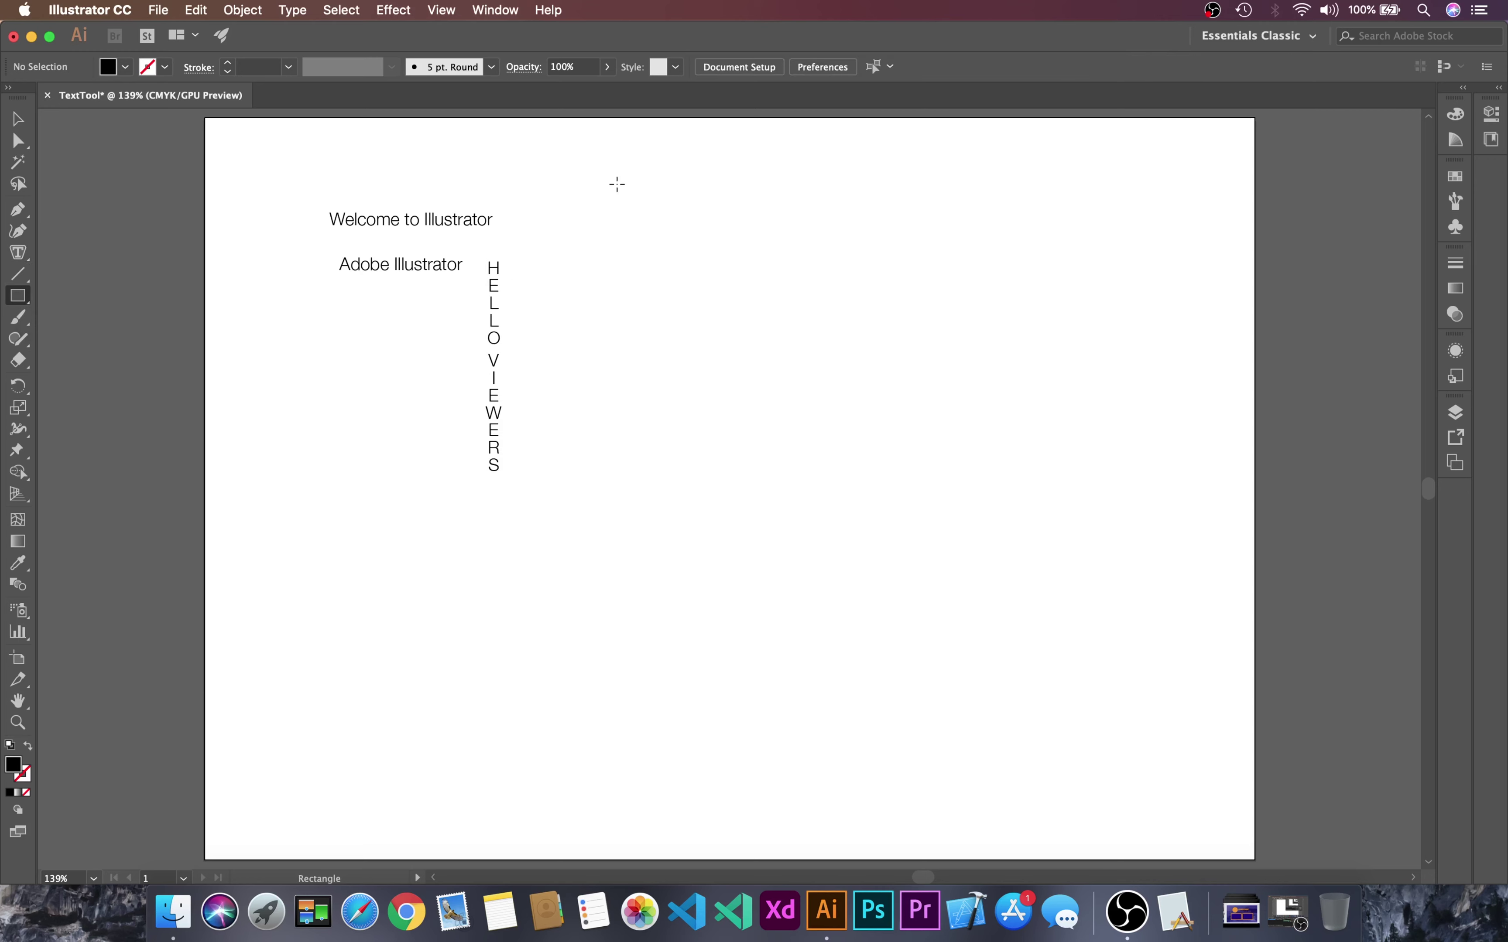
{"action": "left_click_drag", "start_coordinate": [598, 175], "coordinate": [1137, 563]}
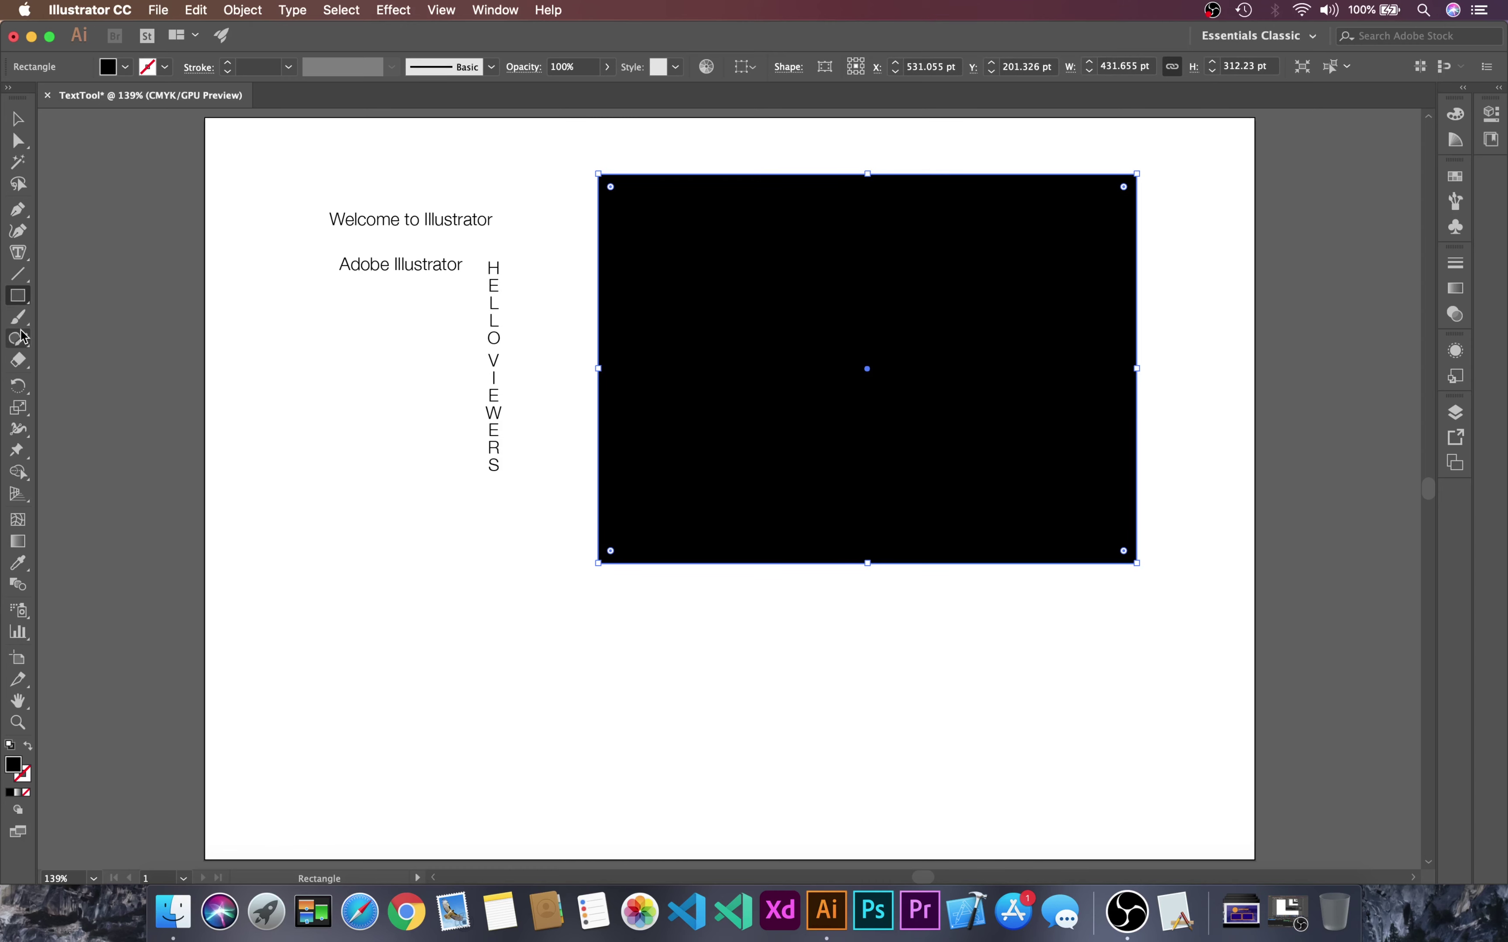
Step: Fill the large rectangle with placeholder text using the Area Type tool, then make the text frame wider and shorter
{"action": "left_click", "coordinate": [18, 253]}
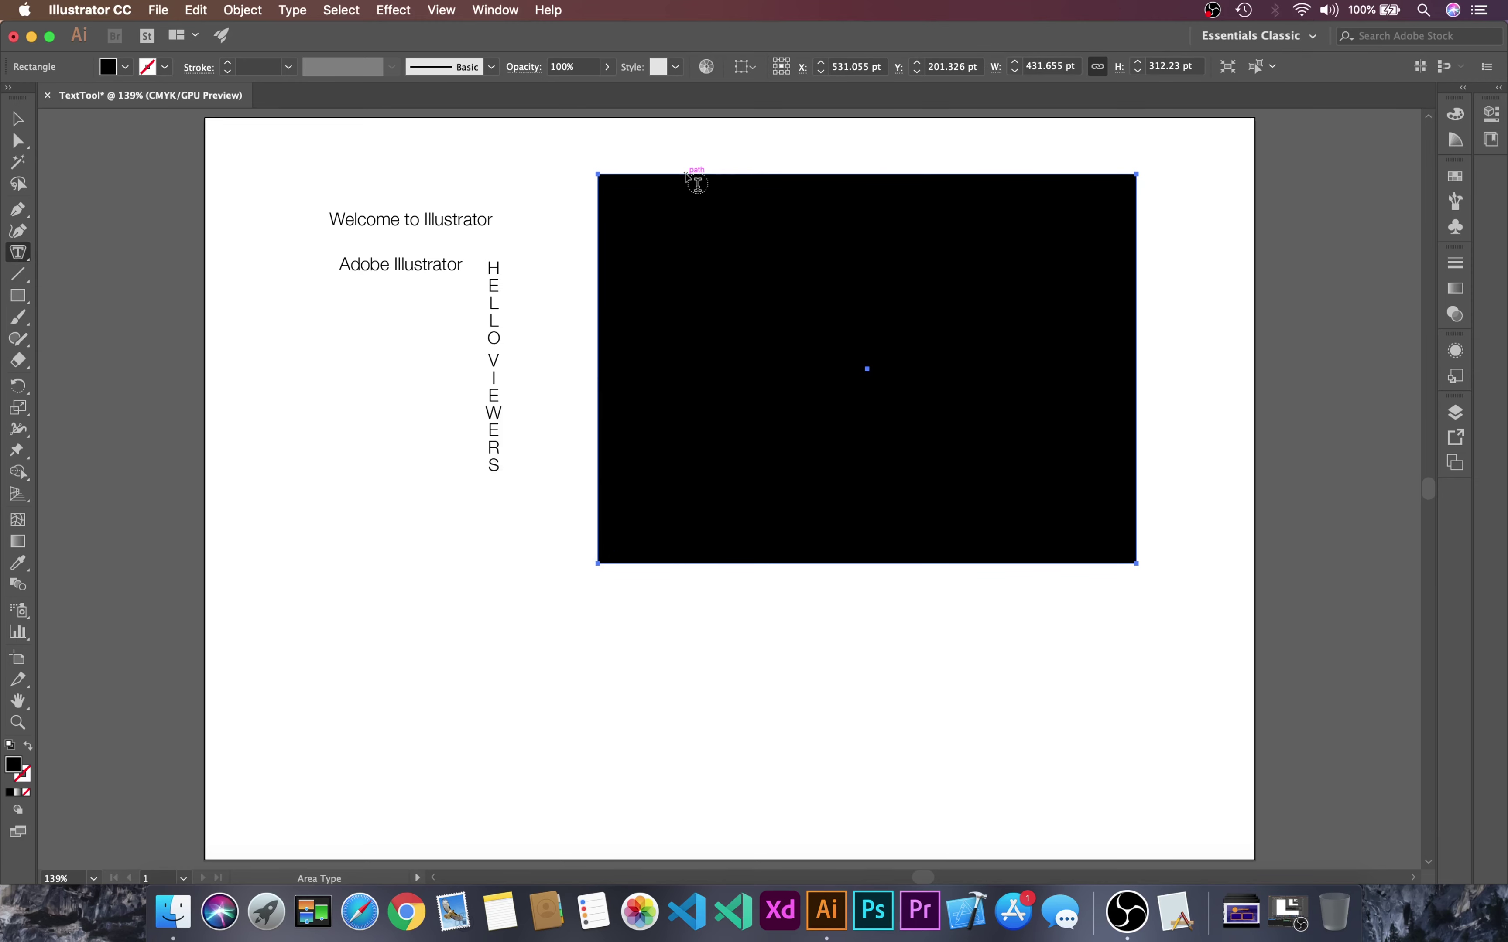
{"action": "left_click", "coordinate": [697, 183]}
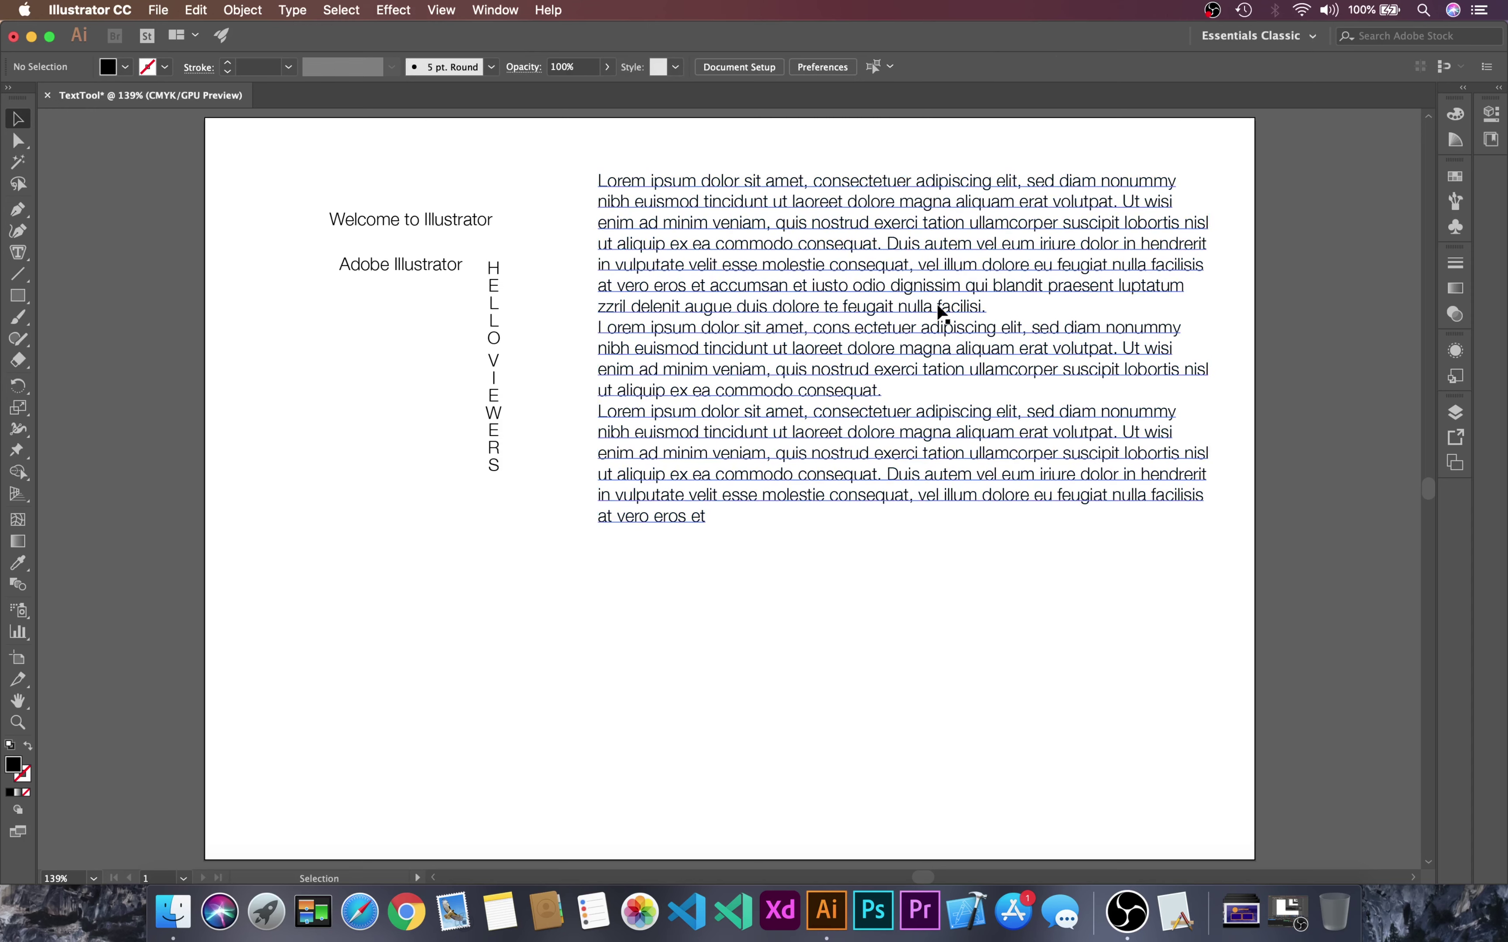
{"action": "left_click", "coordinate": [936, 298]}
{"action": "left_click_drag", "start_coordinate": [910, 542], "coordinate": [913, 536]}
{"action": "left_click", "coordinate": [947, 718]}
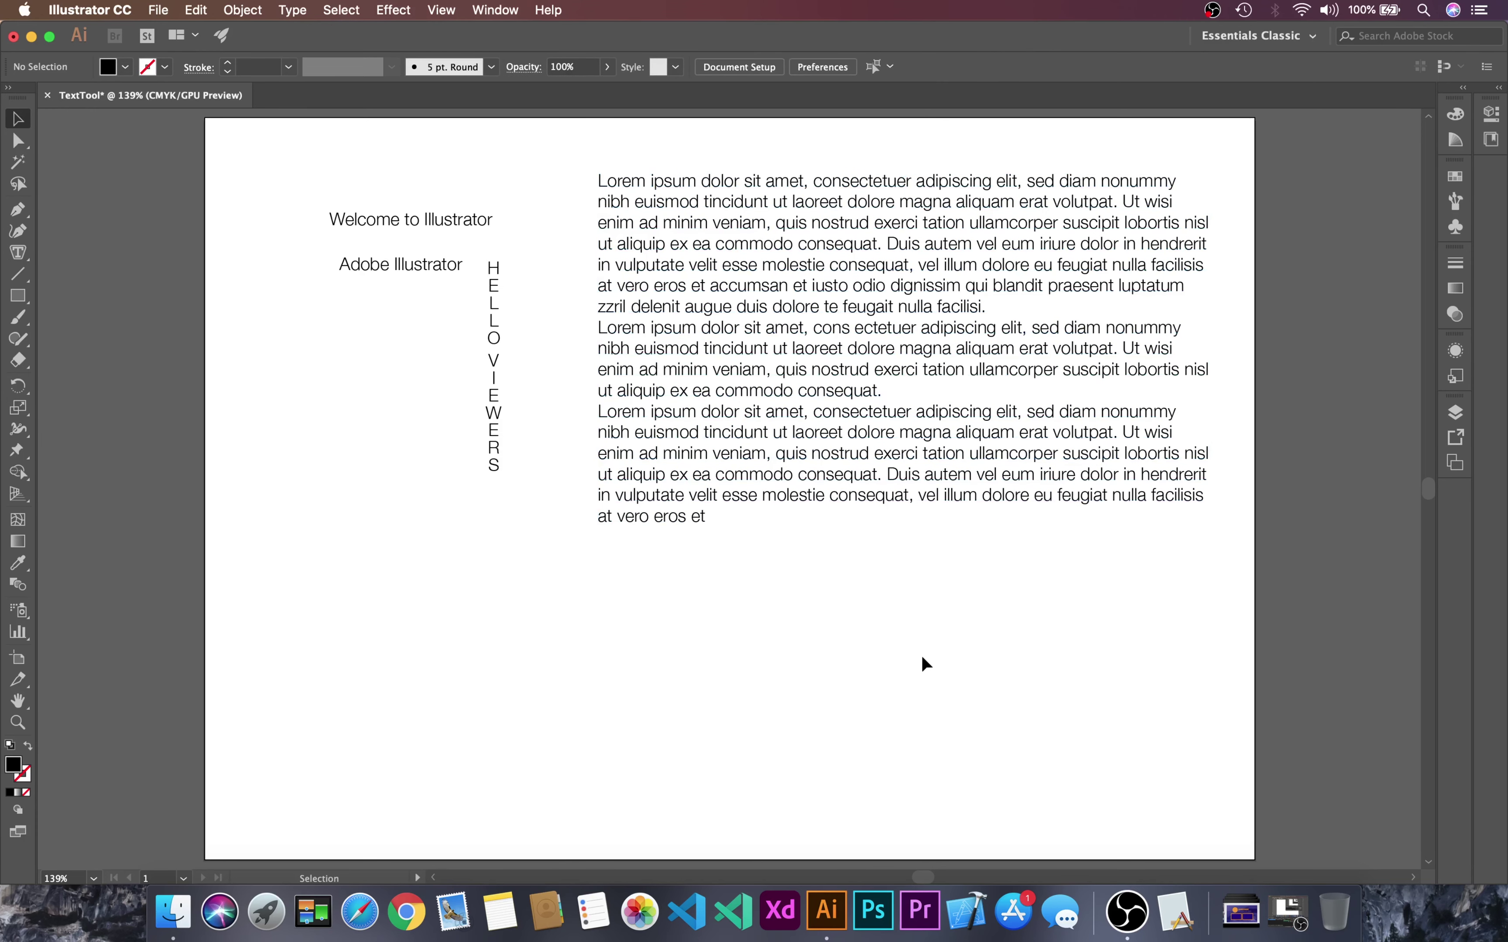
Step: Draw a rectangle about 497 by 177 pt directly below the placeholder paragraph
{"action": "key", "text": "m"}
{"action": "key", "text": "v"}
{"action": "key", "text": "super+0"}
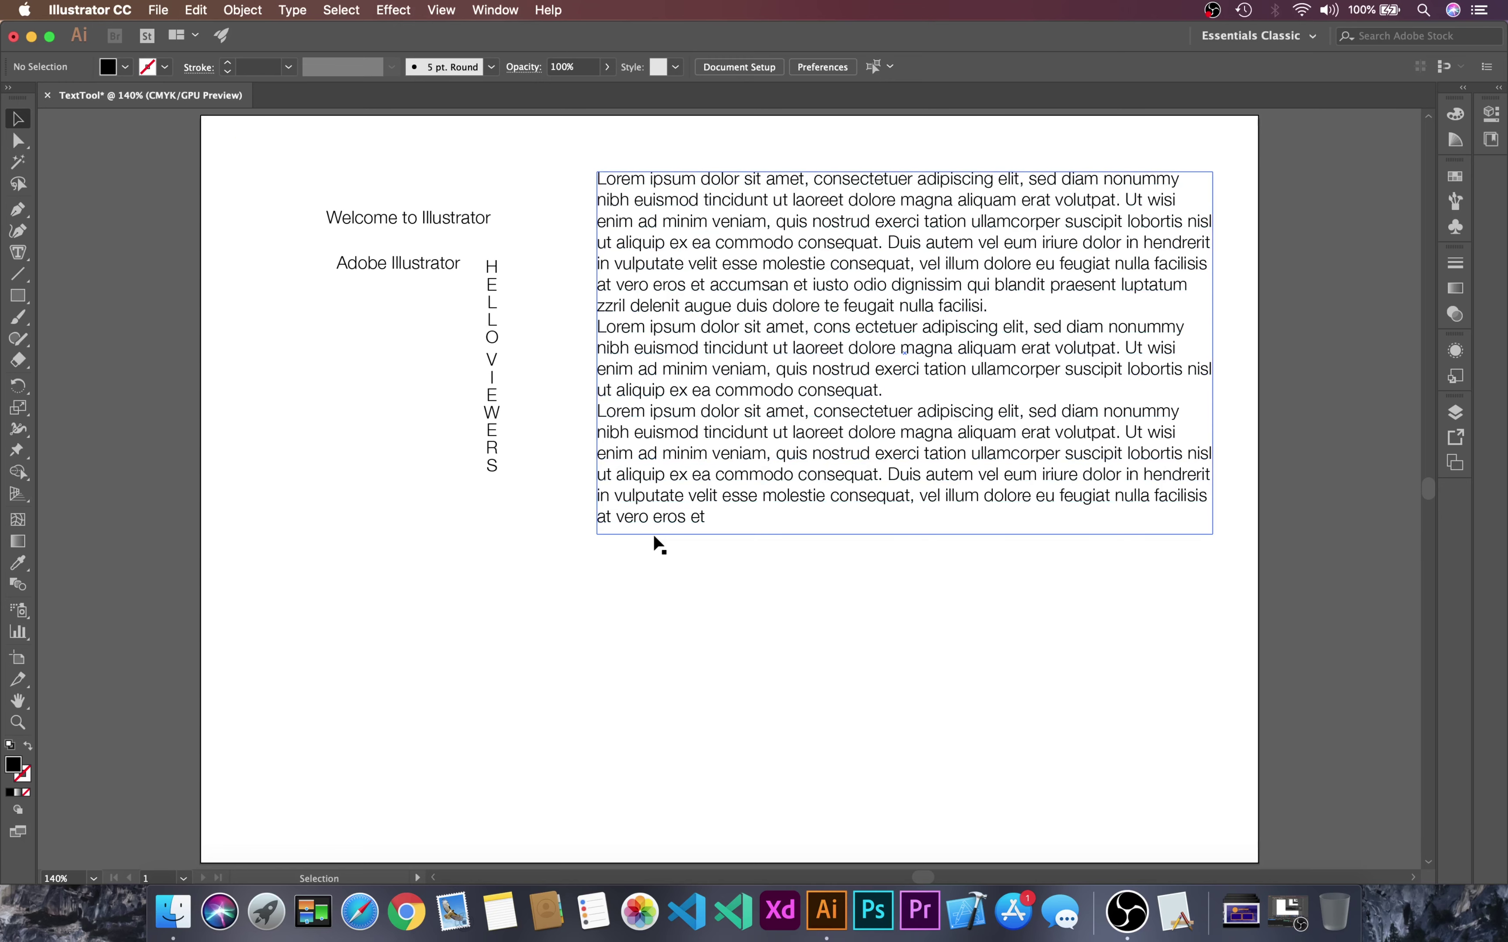
{"action": "left_click", "coordinate": [25, 297]}
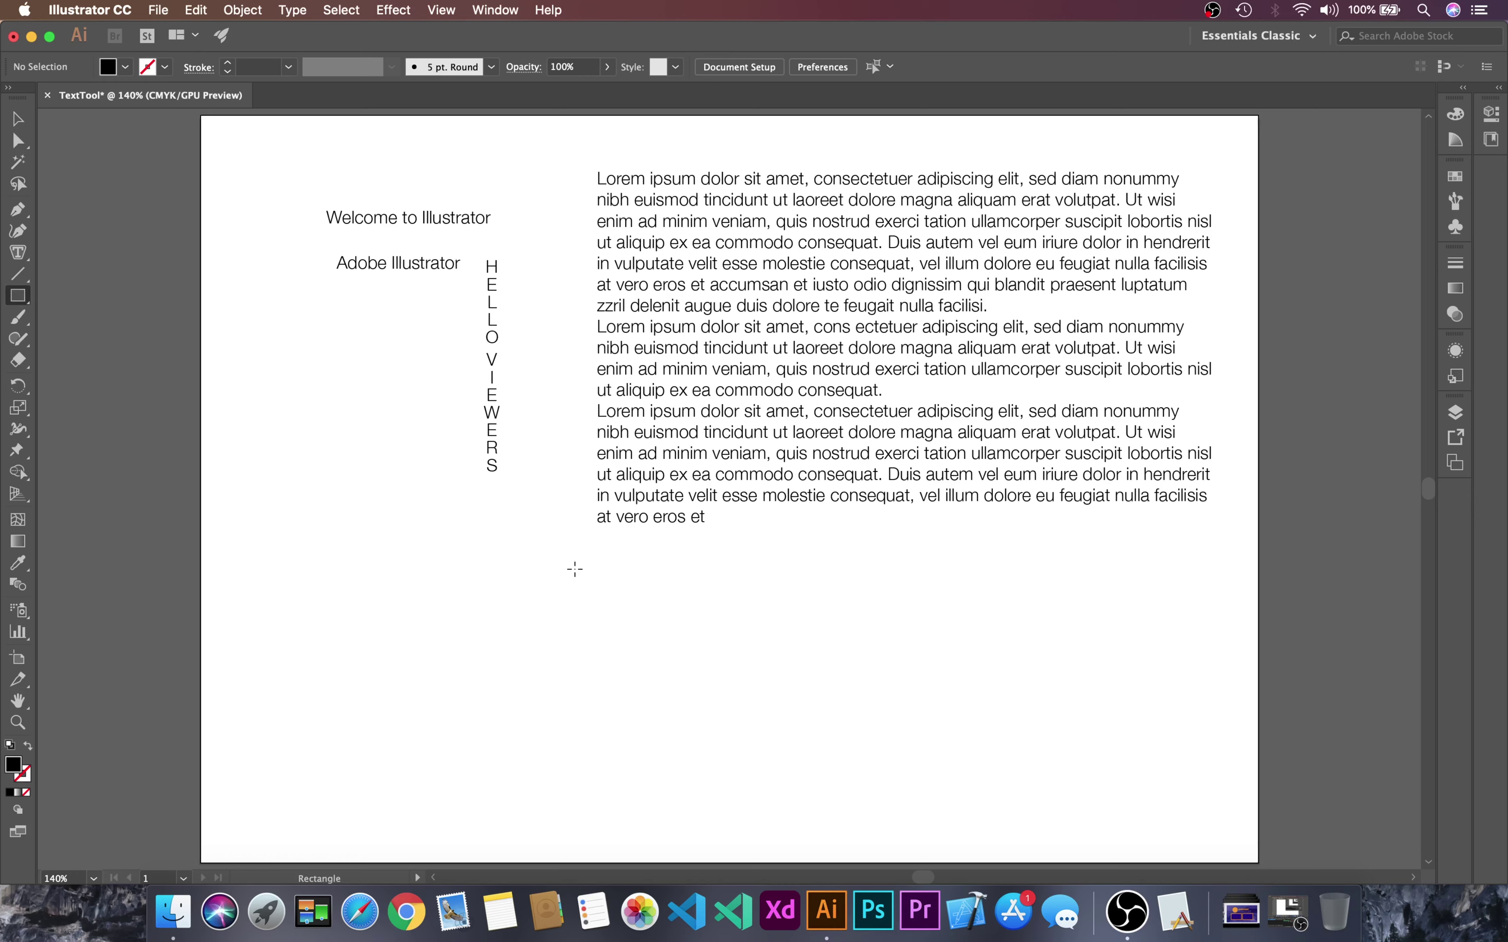
{"action": "left_click_drag", "start_coordinate": [596, 556], "coordinate": [1222, 778]}
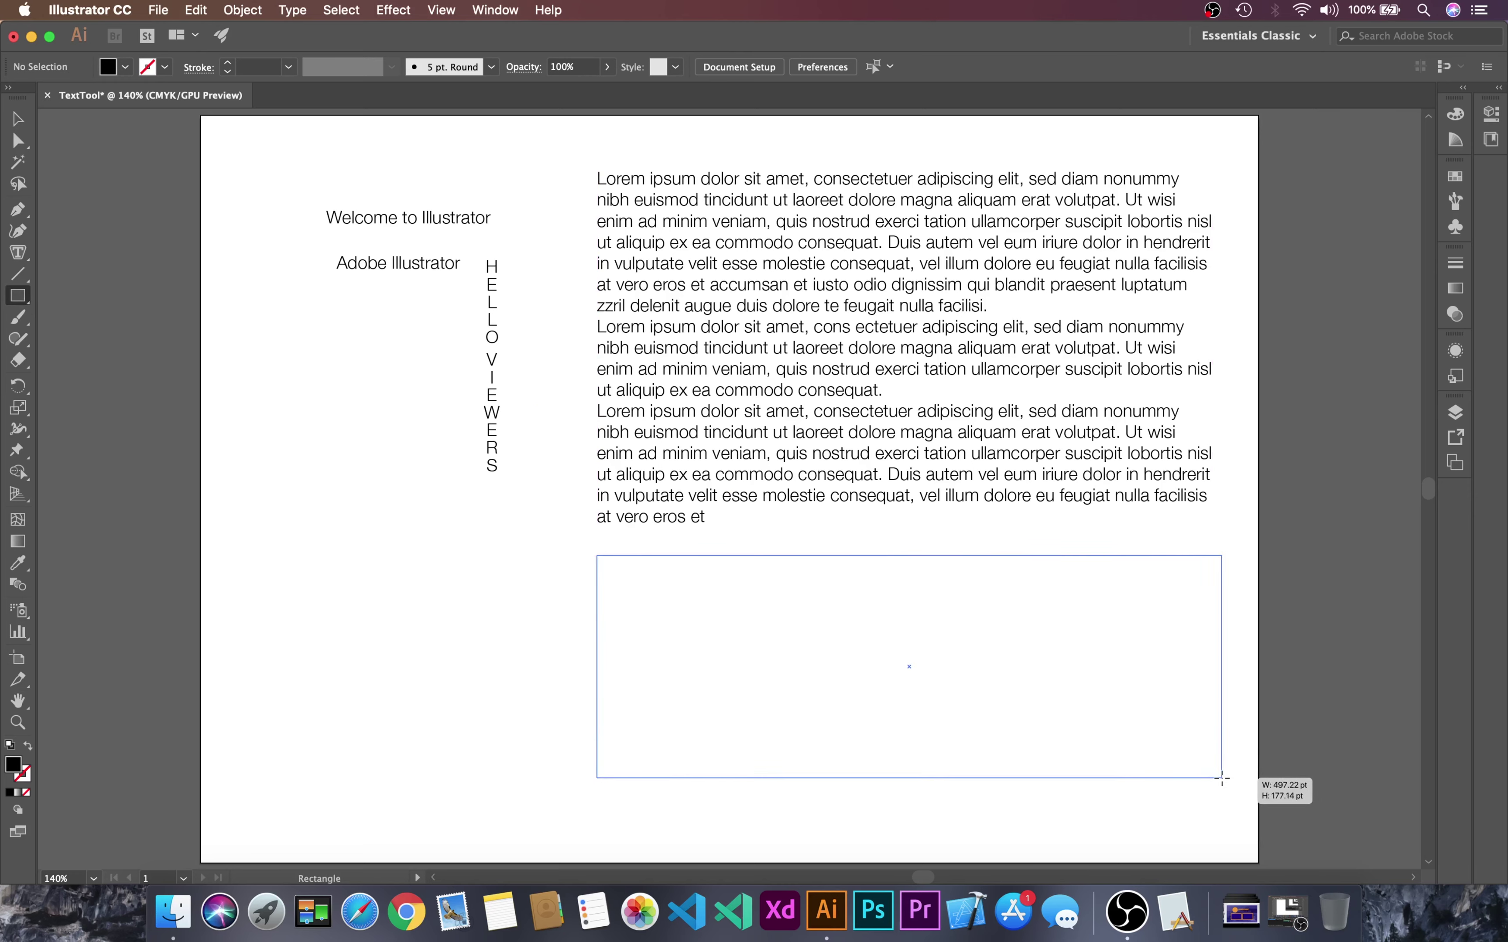
{"action": "left_click_drag", "start_coordinate": [1223, 778], "coordinate": [1222, 778]}
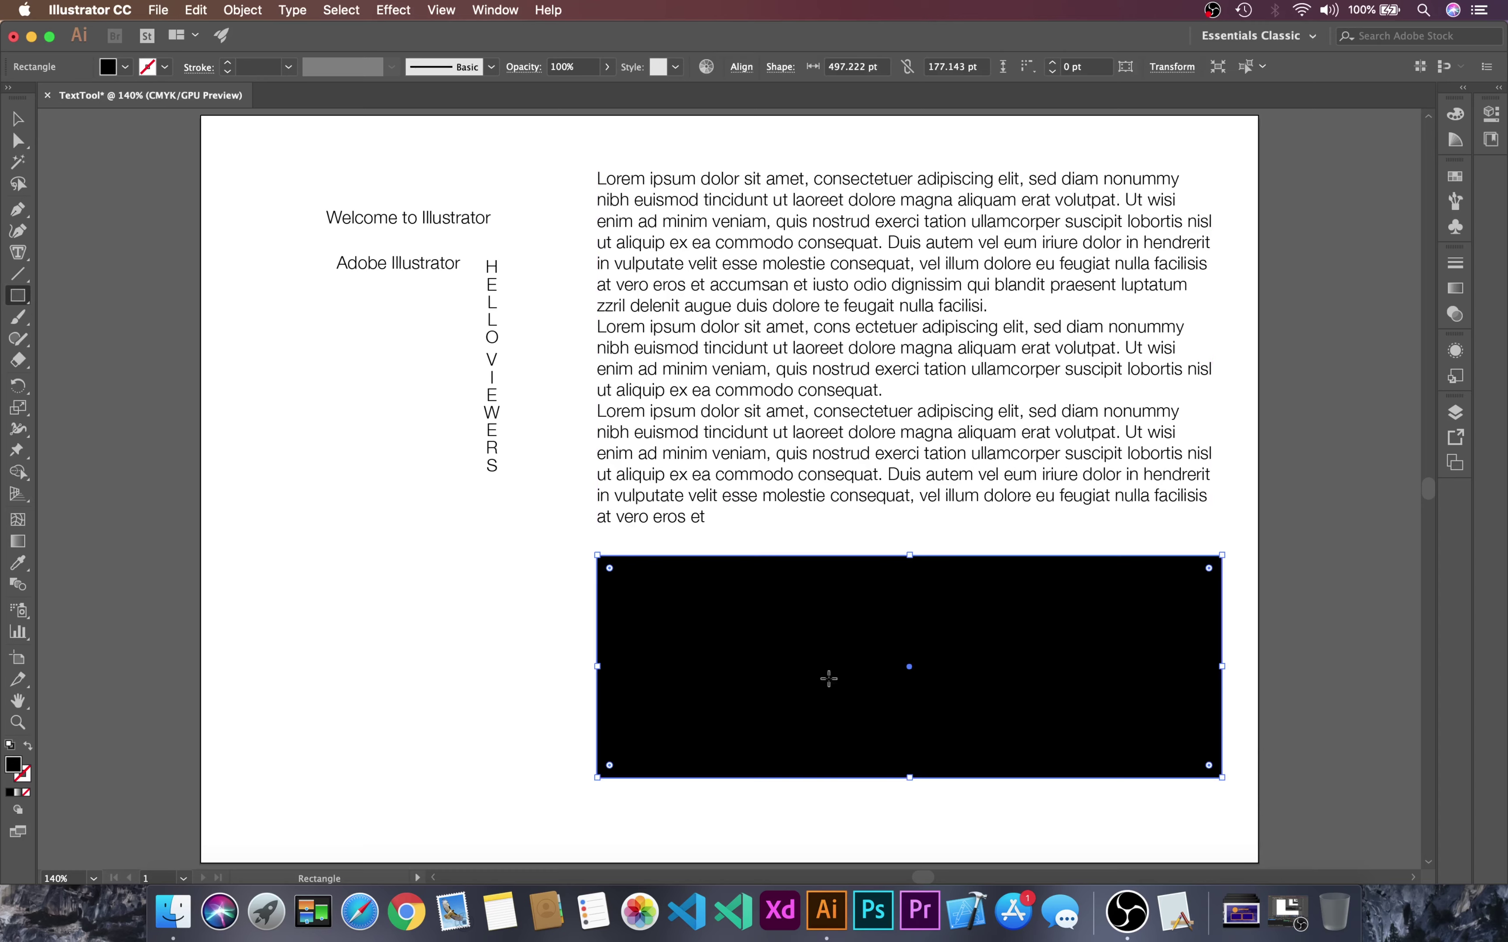
Step: Turn the new lower rectangle into a text frame filled with vertical placeholder text using the Vertical Area Type tool
{"action": "left_click", "coordinate": [17, 260]}
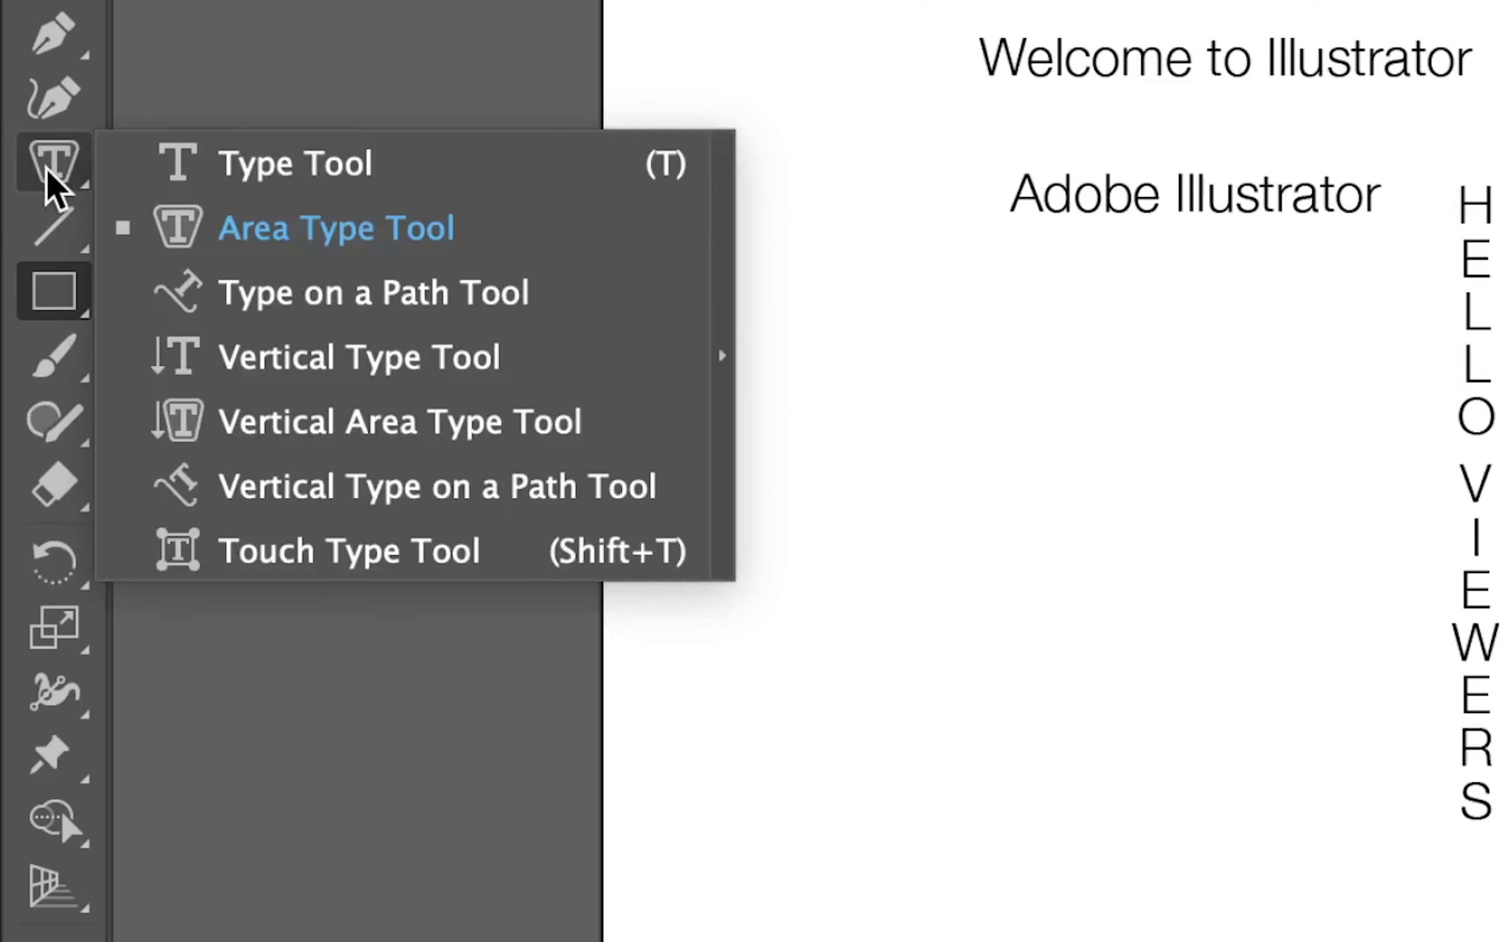
{"action": "left_click", "coordinate": [285, 444]}
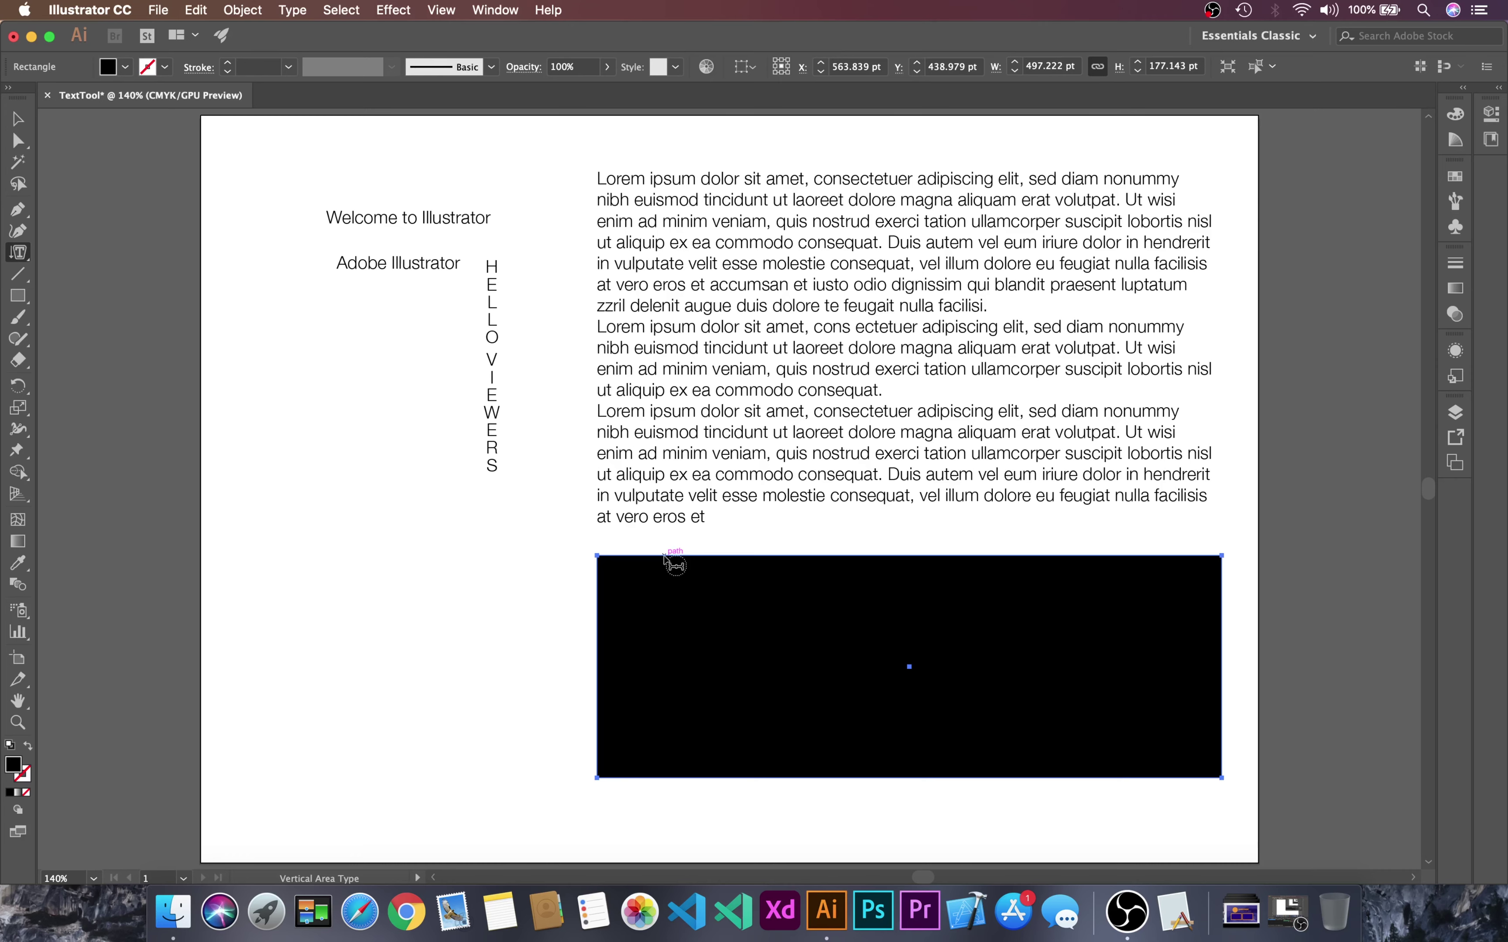
{"action": "left_click", "coordinate": [675, 565]}
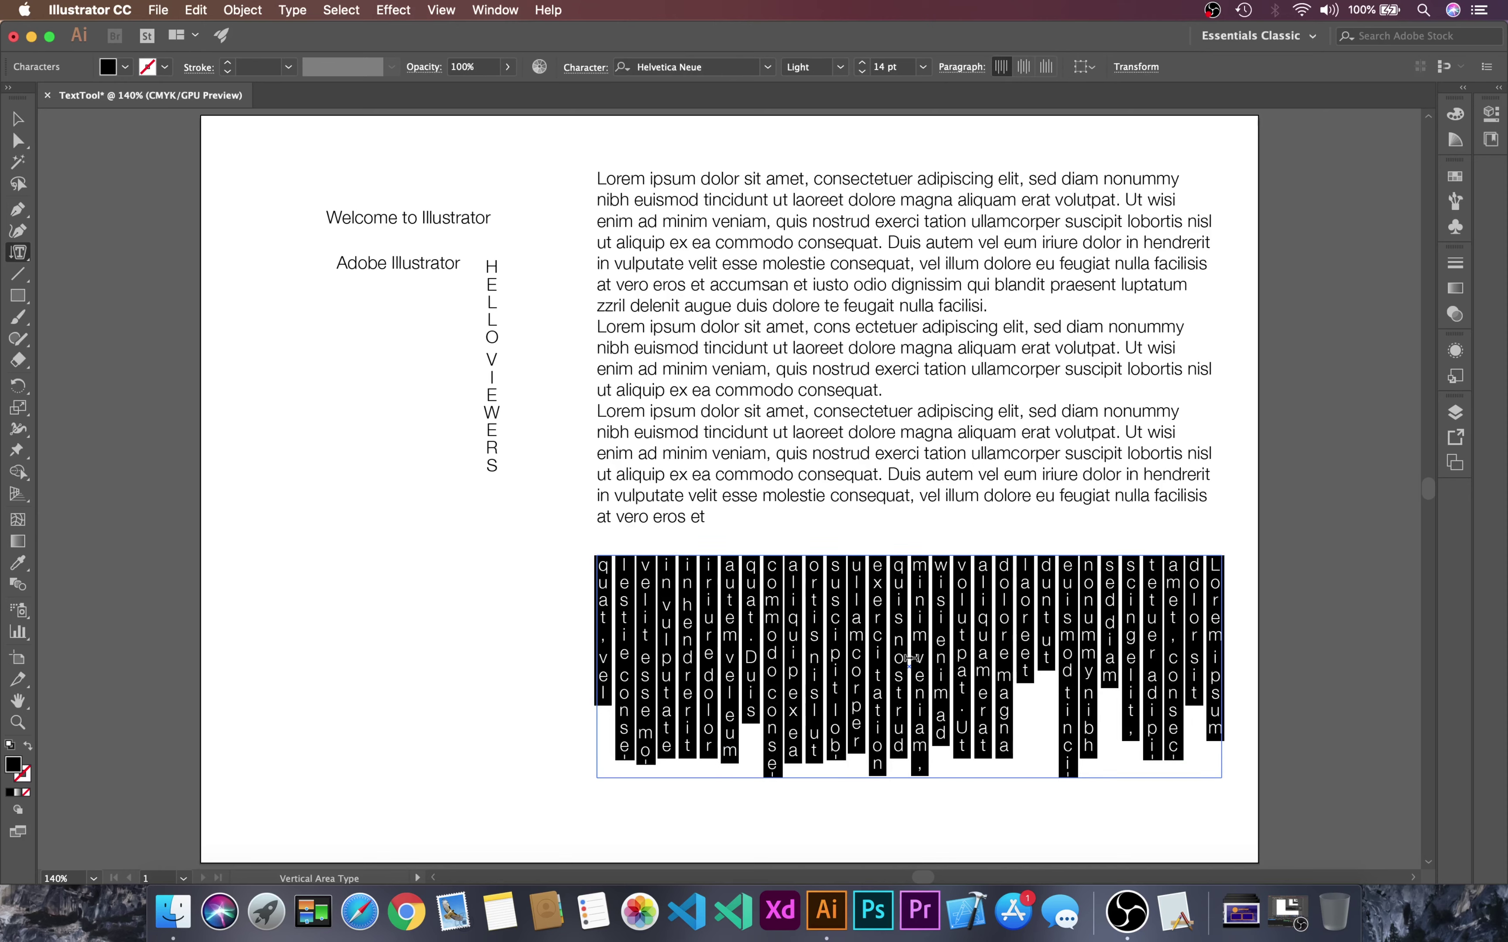
Step: Replace the vertical placeholder text with "WELCOME TO INFINITUDE. THIS IS THE ADOBE ILLUSTRATOR TUTORIALS"
{"action": "double_click", "coordinate": [857, 667]}
{"action": "key", "text": "super+a"}
{"action": "type", "text": "WELCOME"}
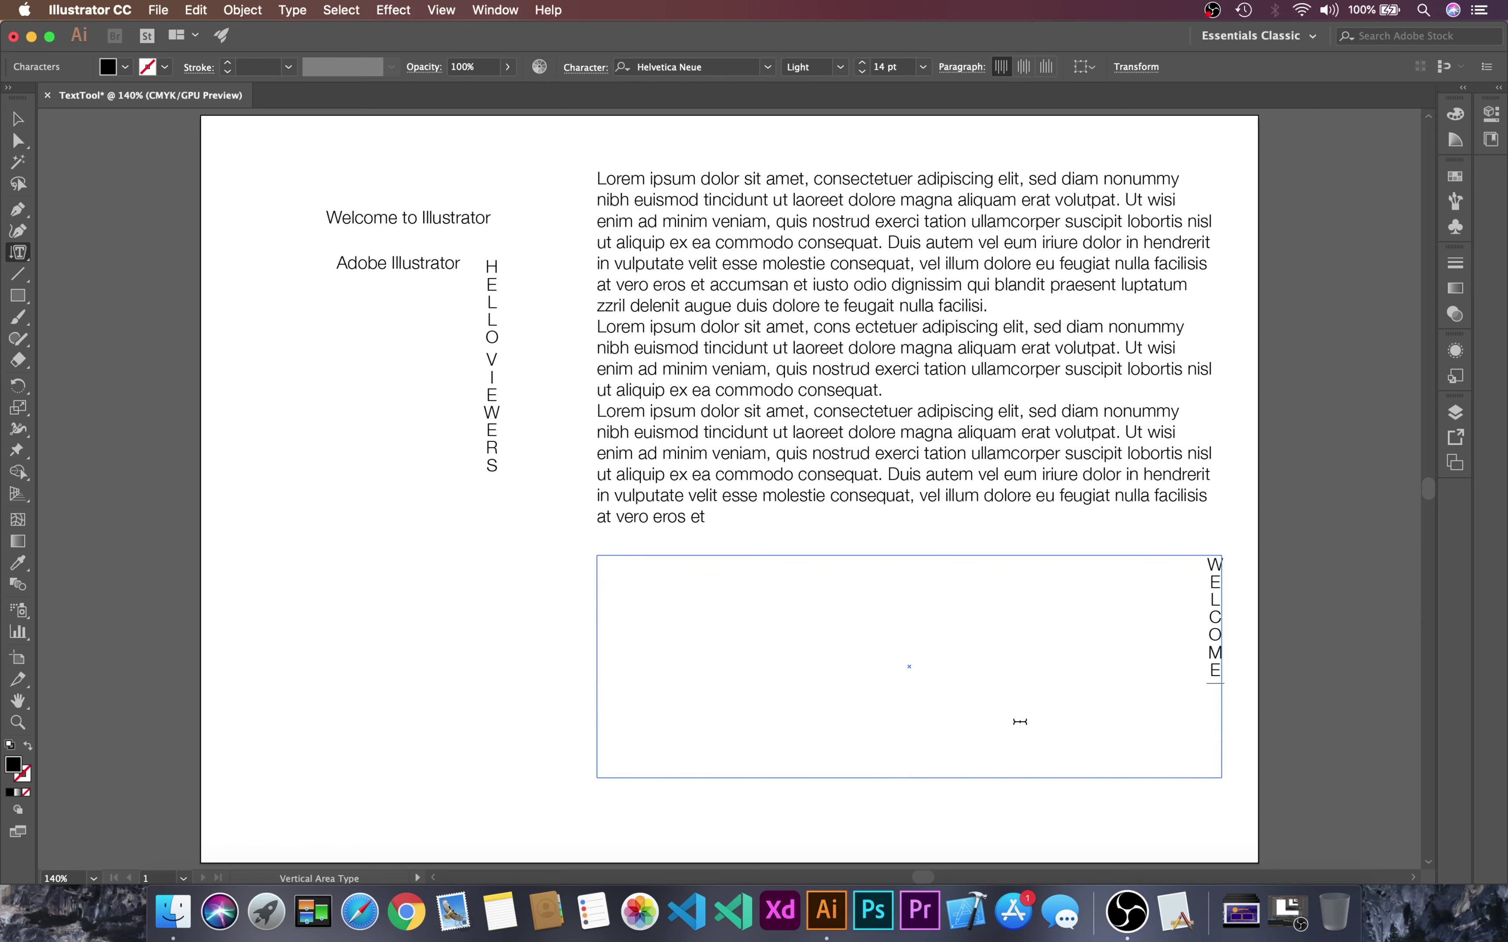
{"action": "type", "text": " TO INFINITUDE. THIS IS THE"}
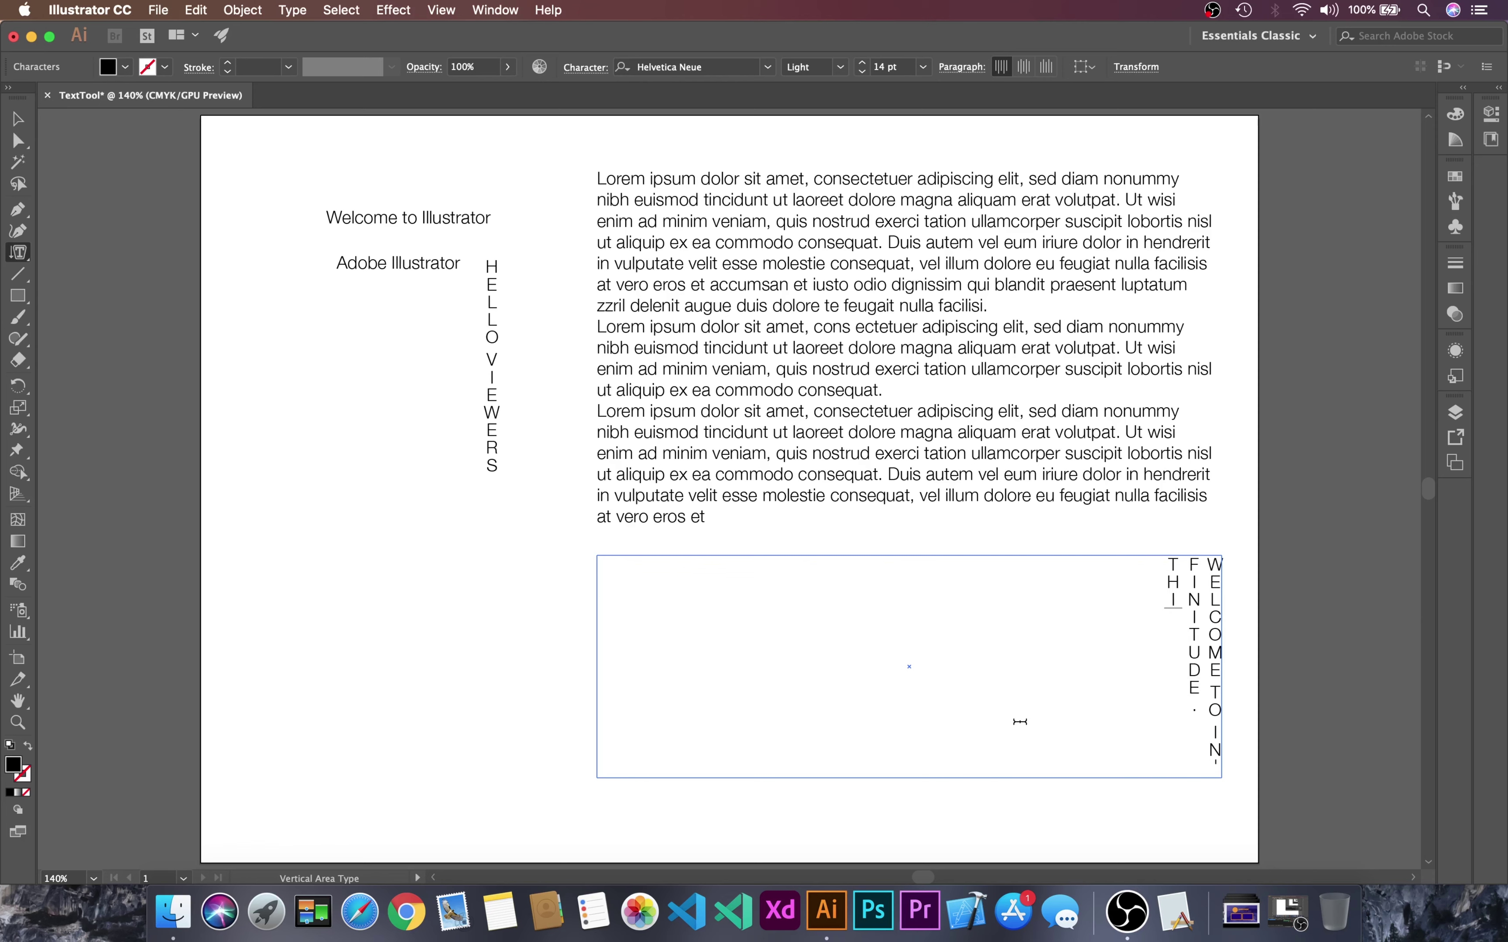
{"action": "type", "text": " ADOBE ILLUSTRA"}
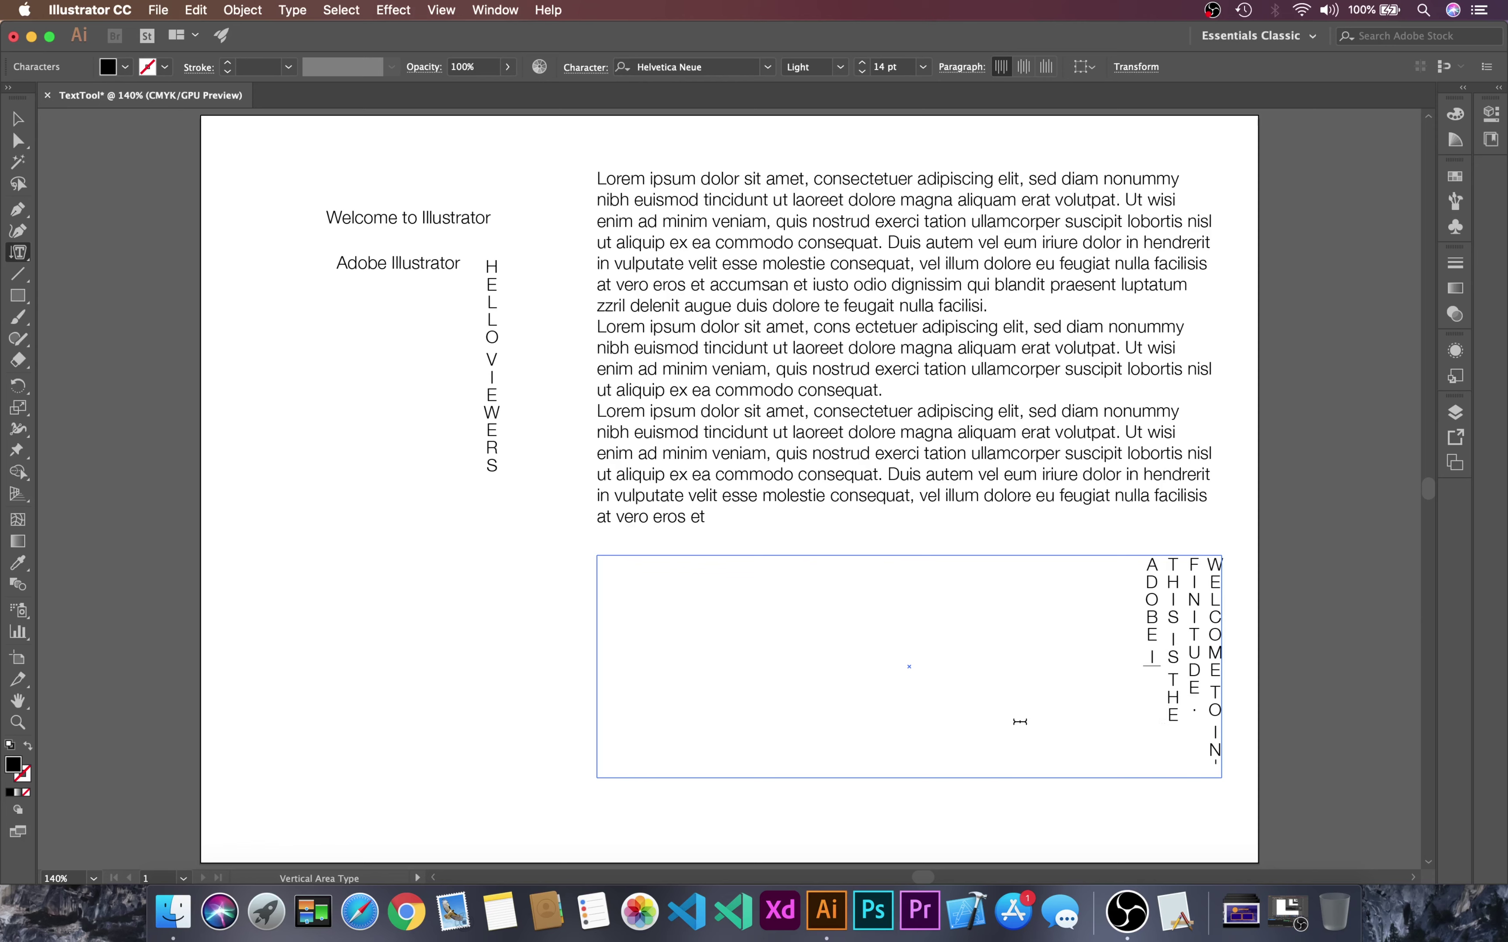
{"action": "type", "text": "TOR TUTORIALS"}
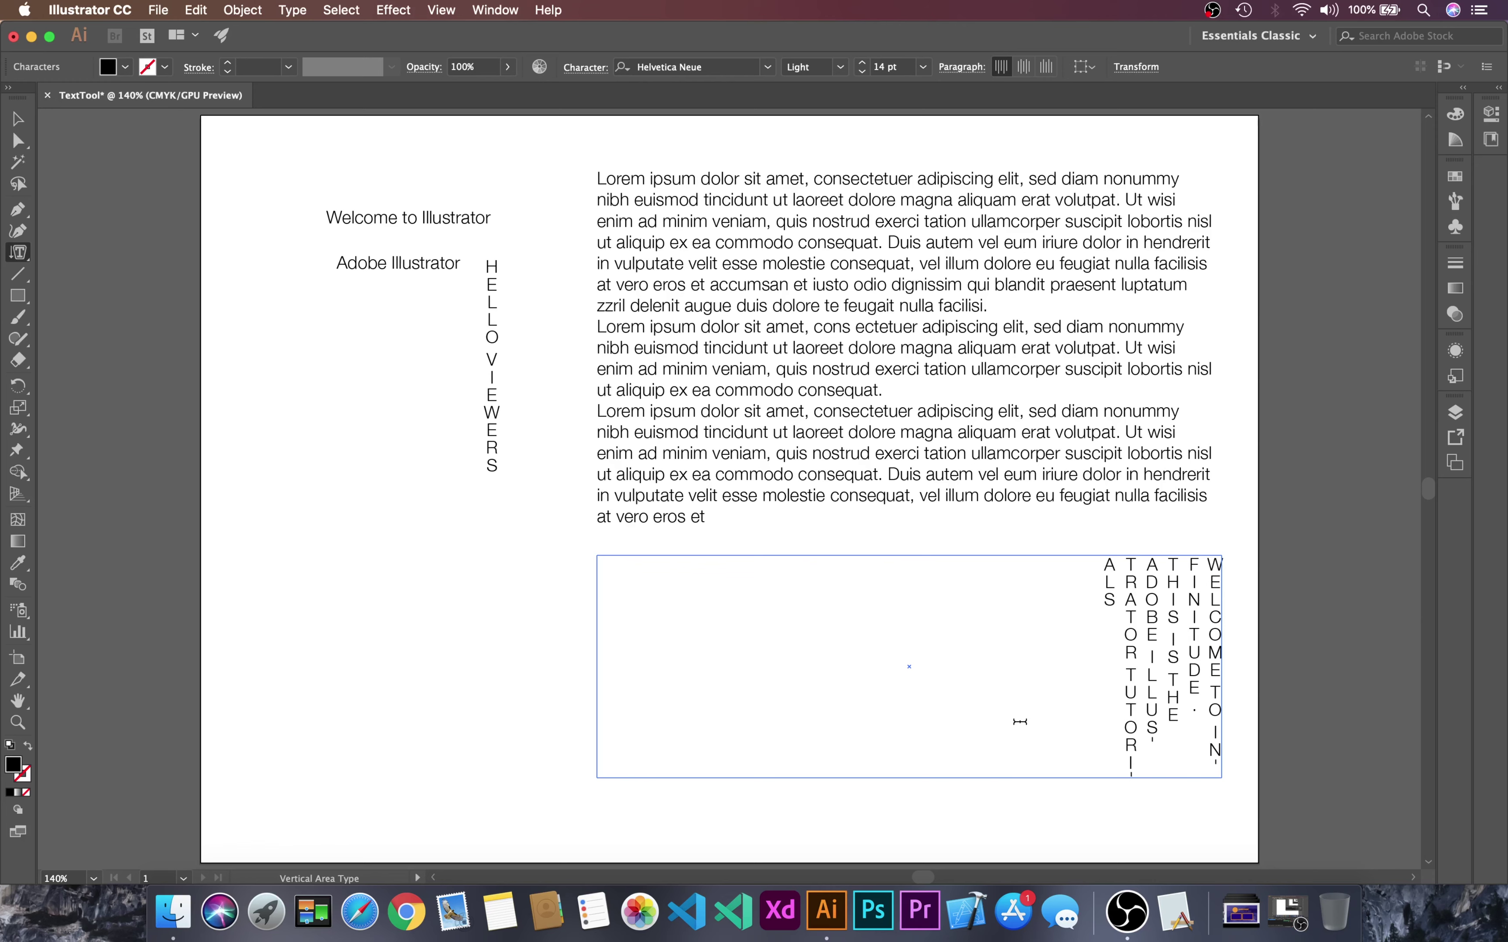
Step: Undo the text replacement in the vertical text frame and deselect the frame
{"action": "key", "text": "super+z"}
{"action": "key", "text": "super+z"}
{"action": "key", "text": "super+z"}
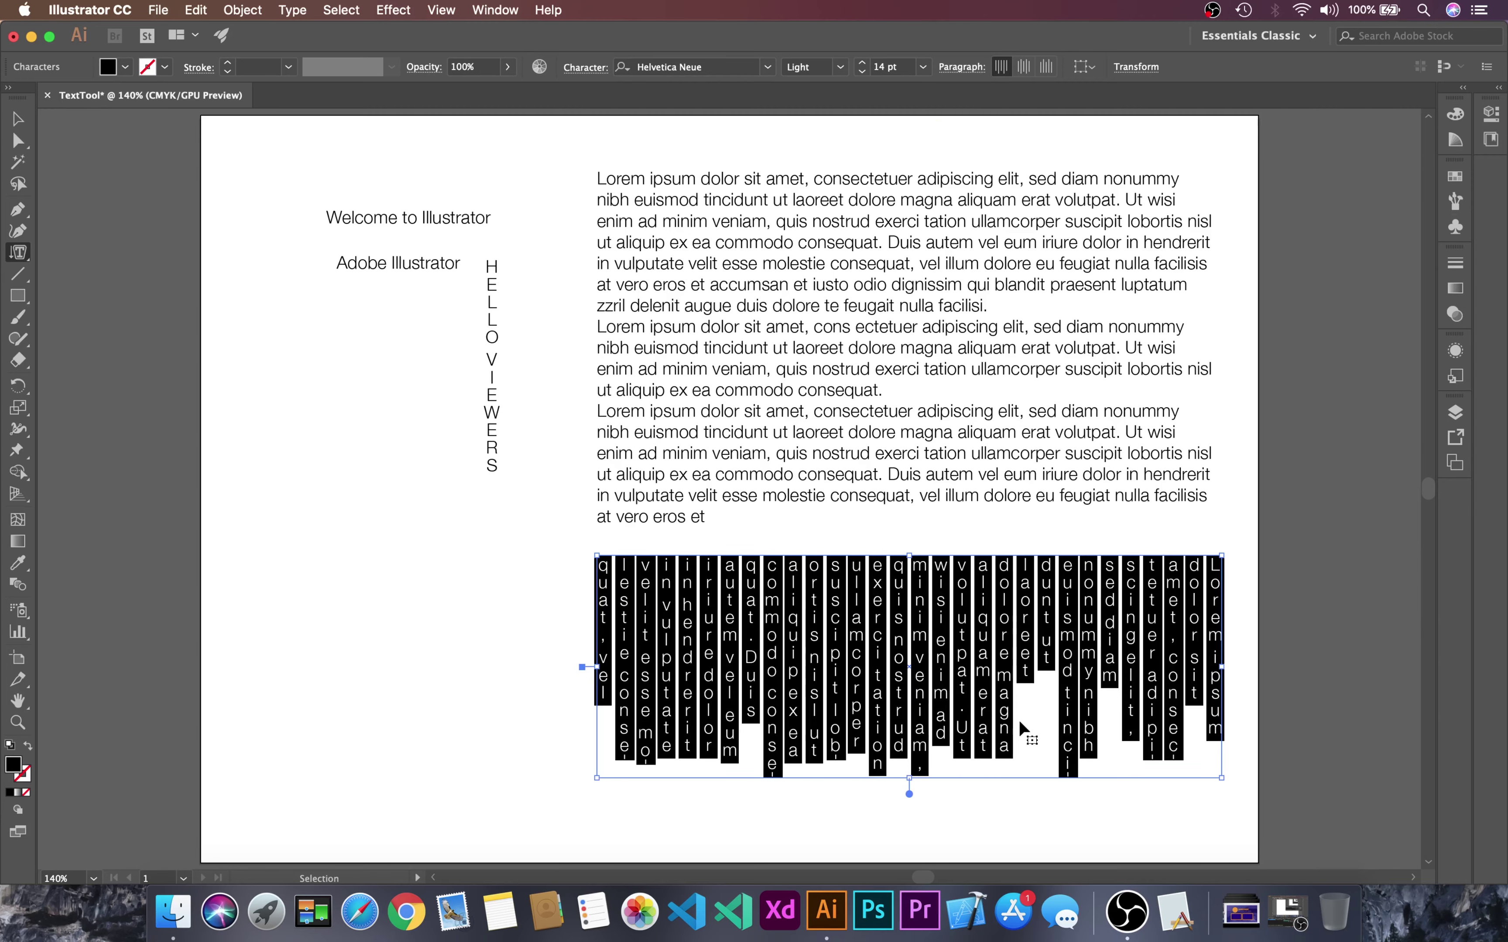
{"action": "key", "text": "Escape"}
{"action": "left_click", "coordinate": [1291, 499]}
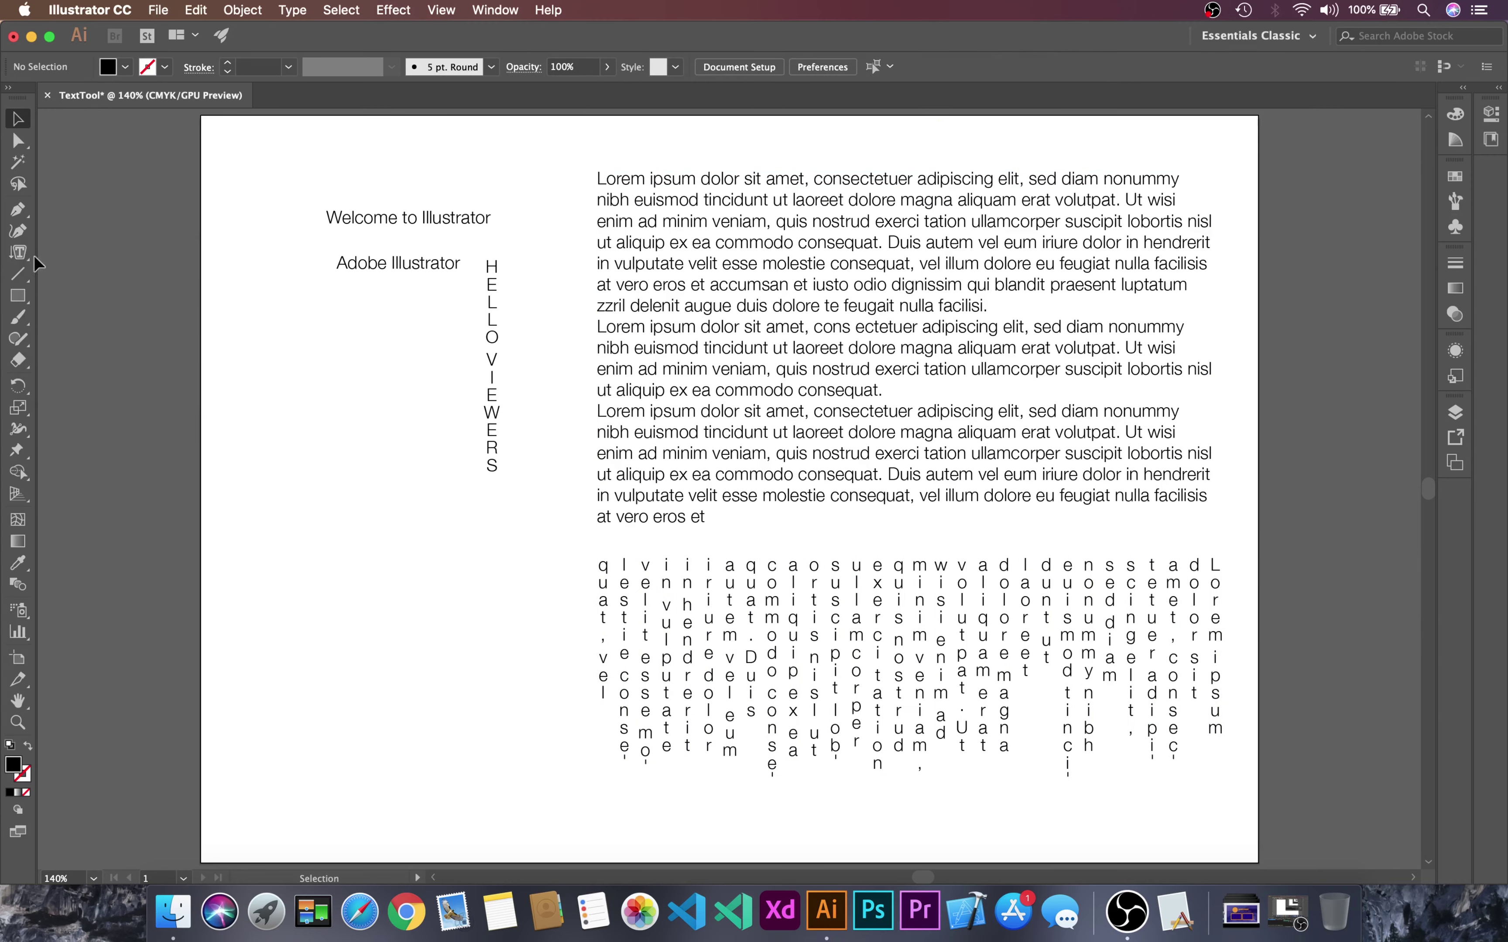
Step: Draw an ellipse about 161 by 154 pt below the vertical HELLO VIEWERS text with the Ellipse tool
{"action": "left_click", "coordinate": [15, 252]}
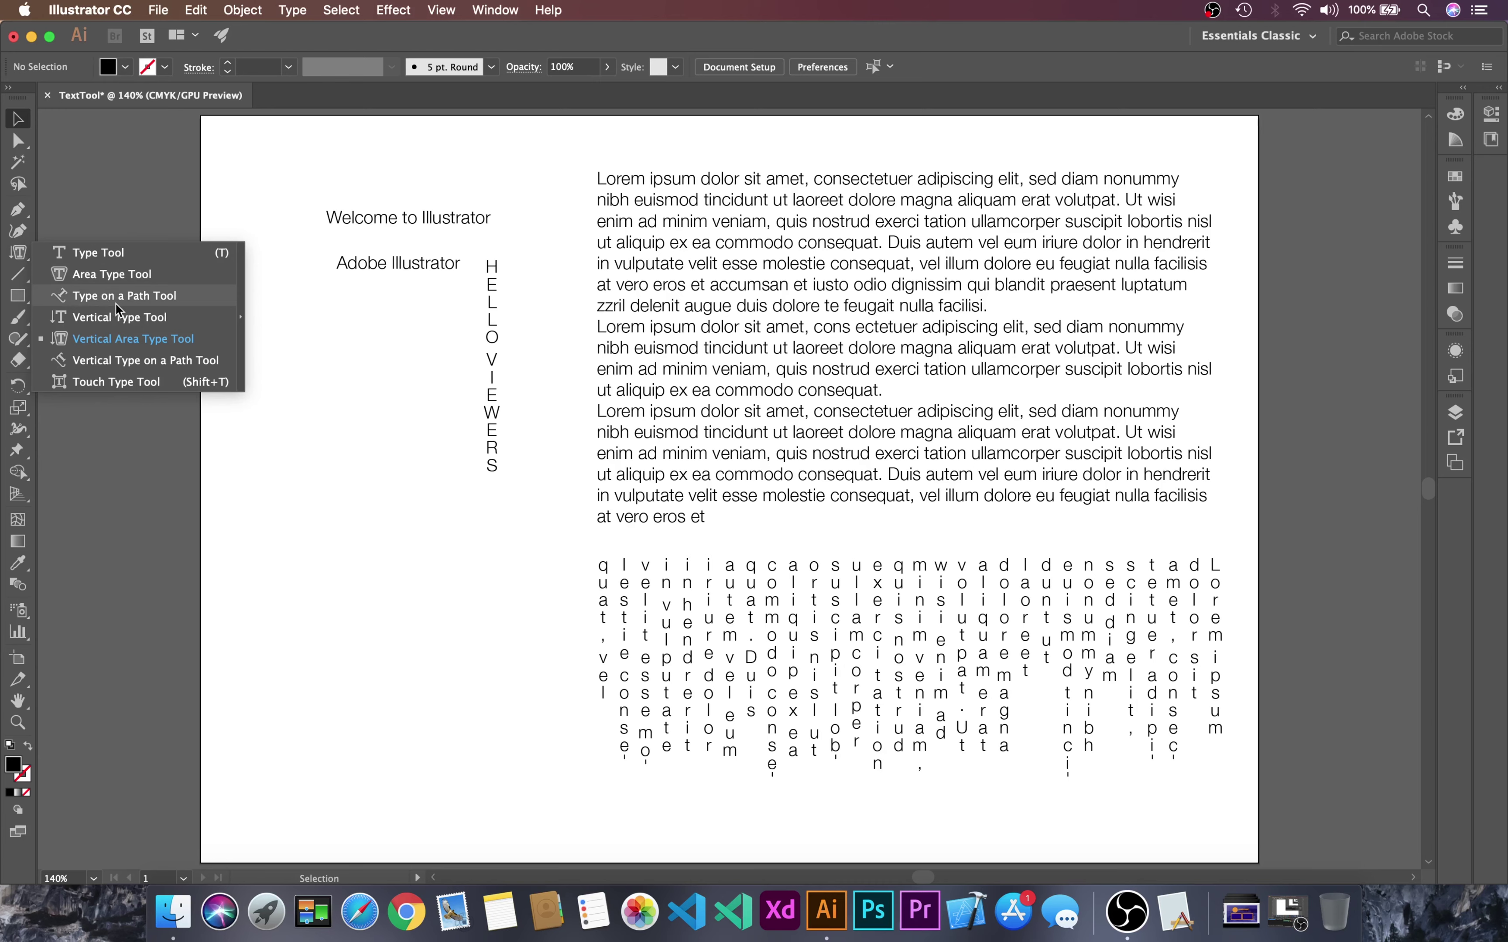
{"action": "left_click", "coordinate": [19, 304]}
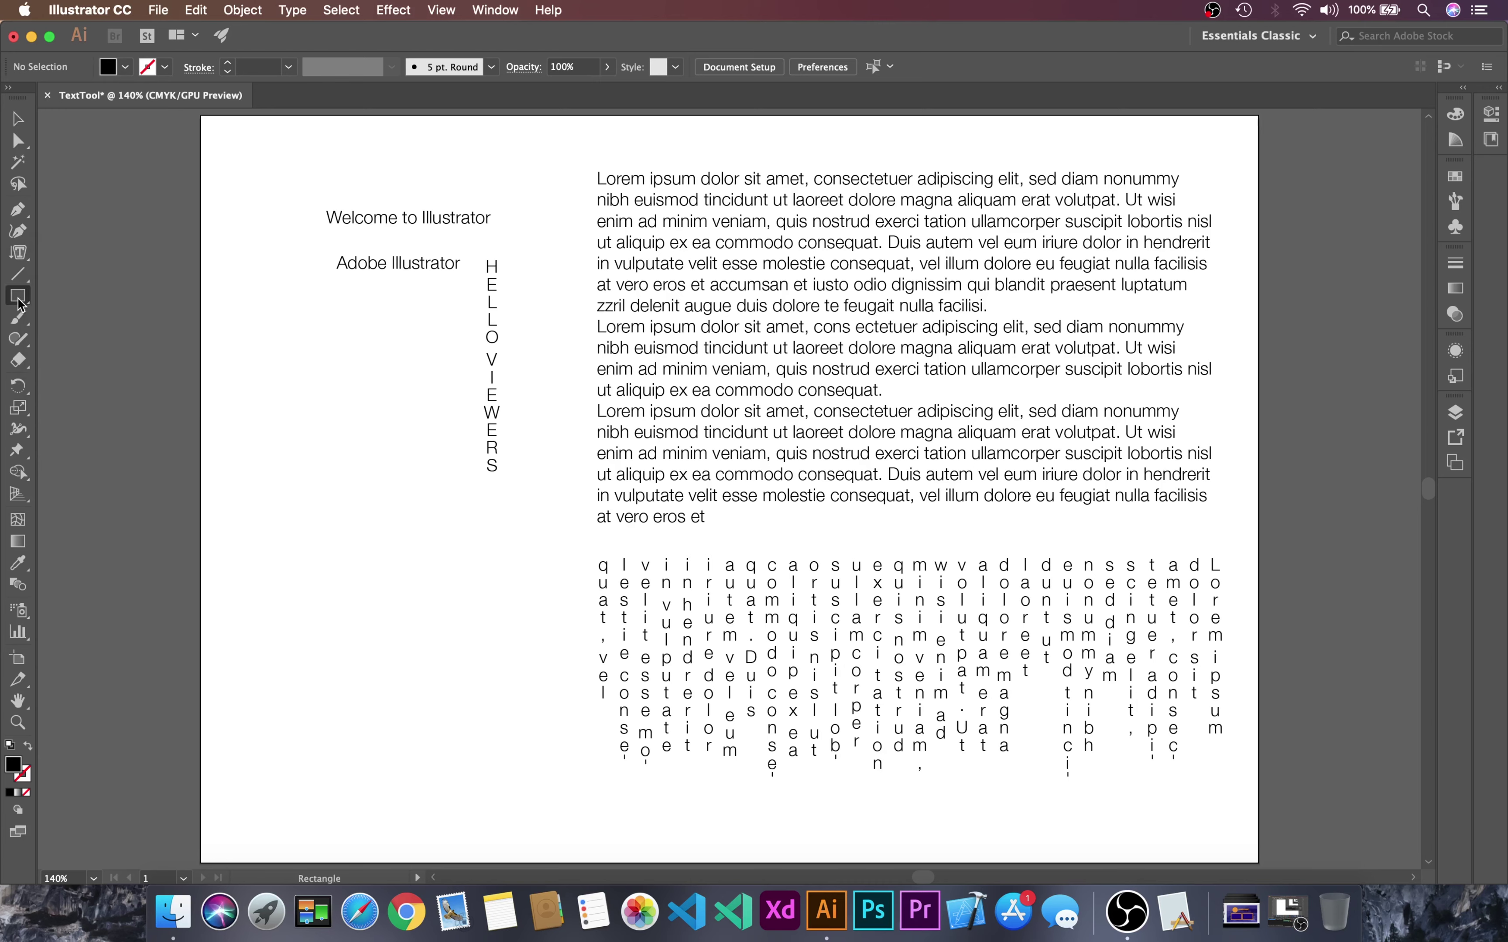
{"action": "left_click", "coordinate": [17, 296]}
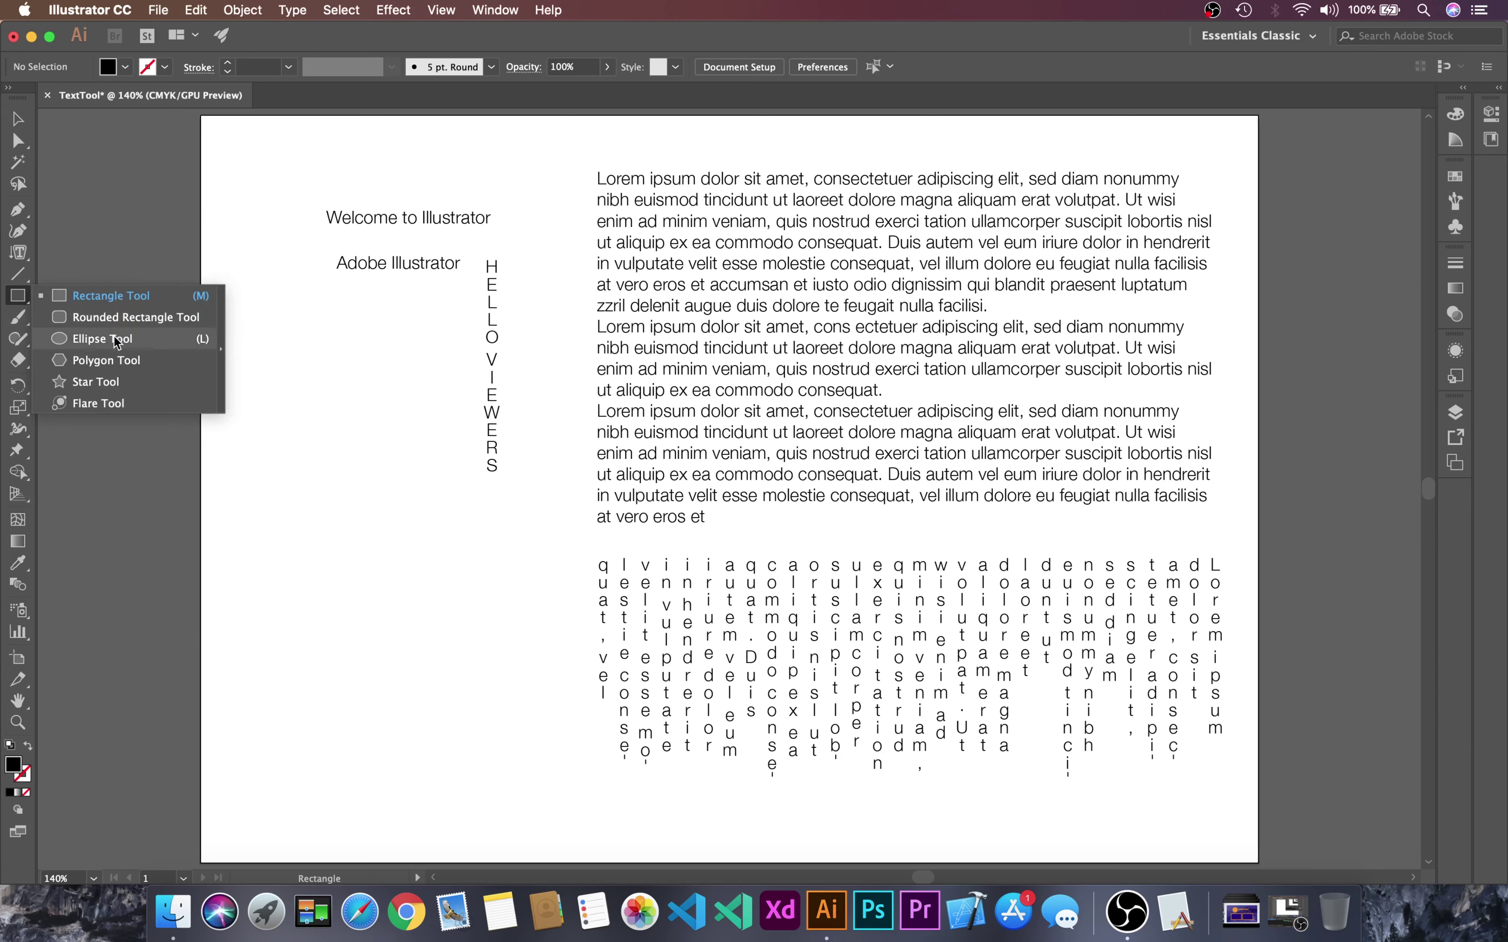
{"action": "left_click", "coordinate": [115, 340]}
{"action": "left_click_drag", "start_coordinate": [296, 500], "coordinate": [499, 693]}
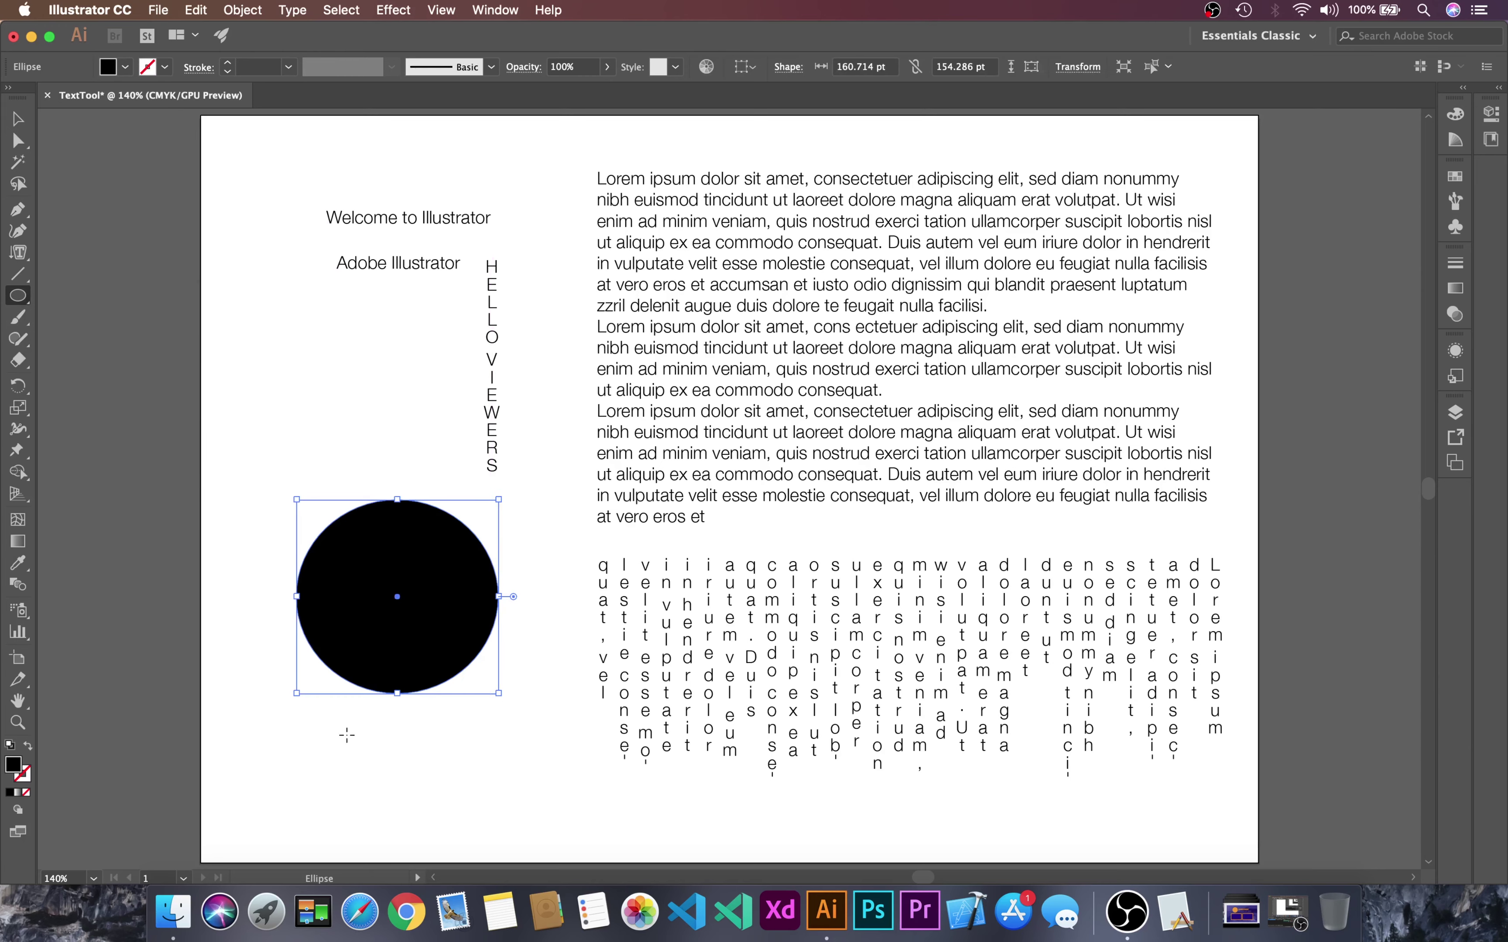
Step: Draw a rectangle about 206 by 68 pt below the black ellipse
{"action": "left_click", "coordinate": [17, 295]}
{"action": "left_click", "coordinate": [117, 297]}
{"action": "left_click_drag", "start_coordinate": [318, 747], "coordinate": [577, 833]}
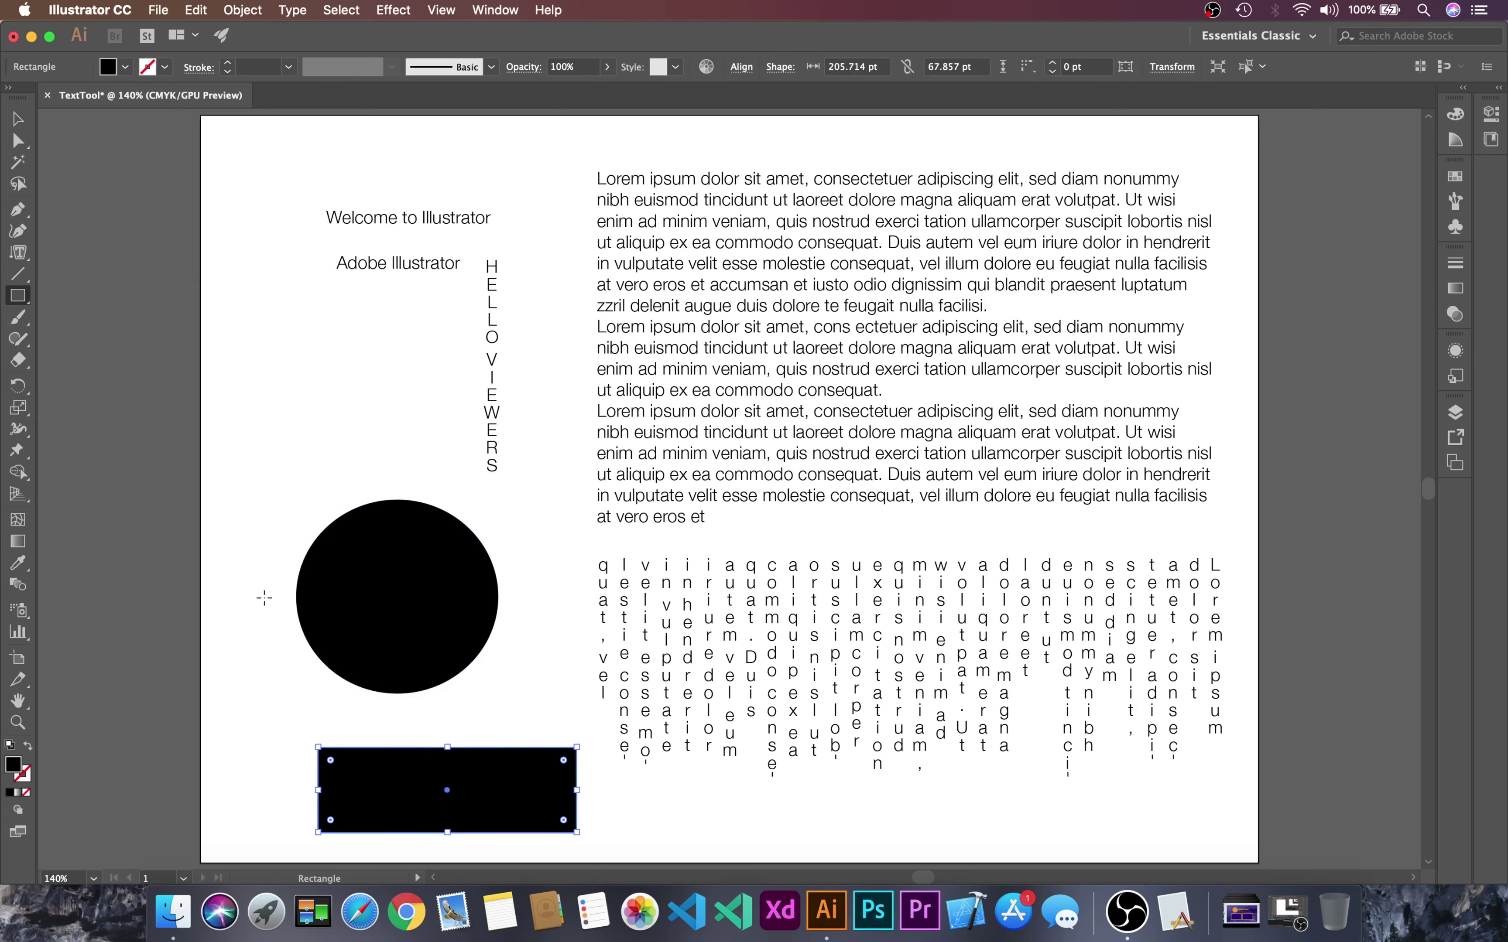
Step: Run placeholder text around the ellipse's outline with the Type on a Path tool
{"action": "left_click", "coordinate": [19, 257]}
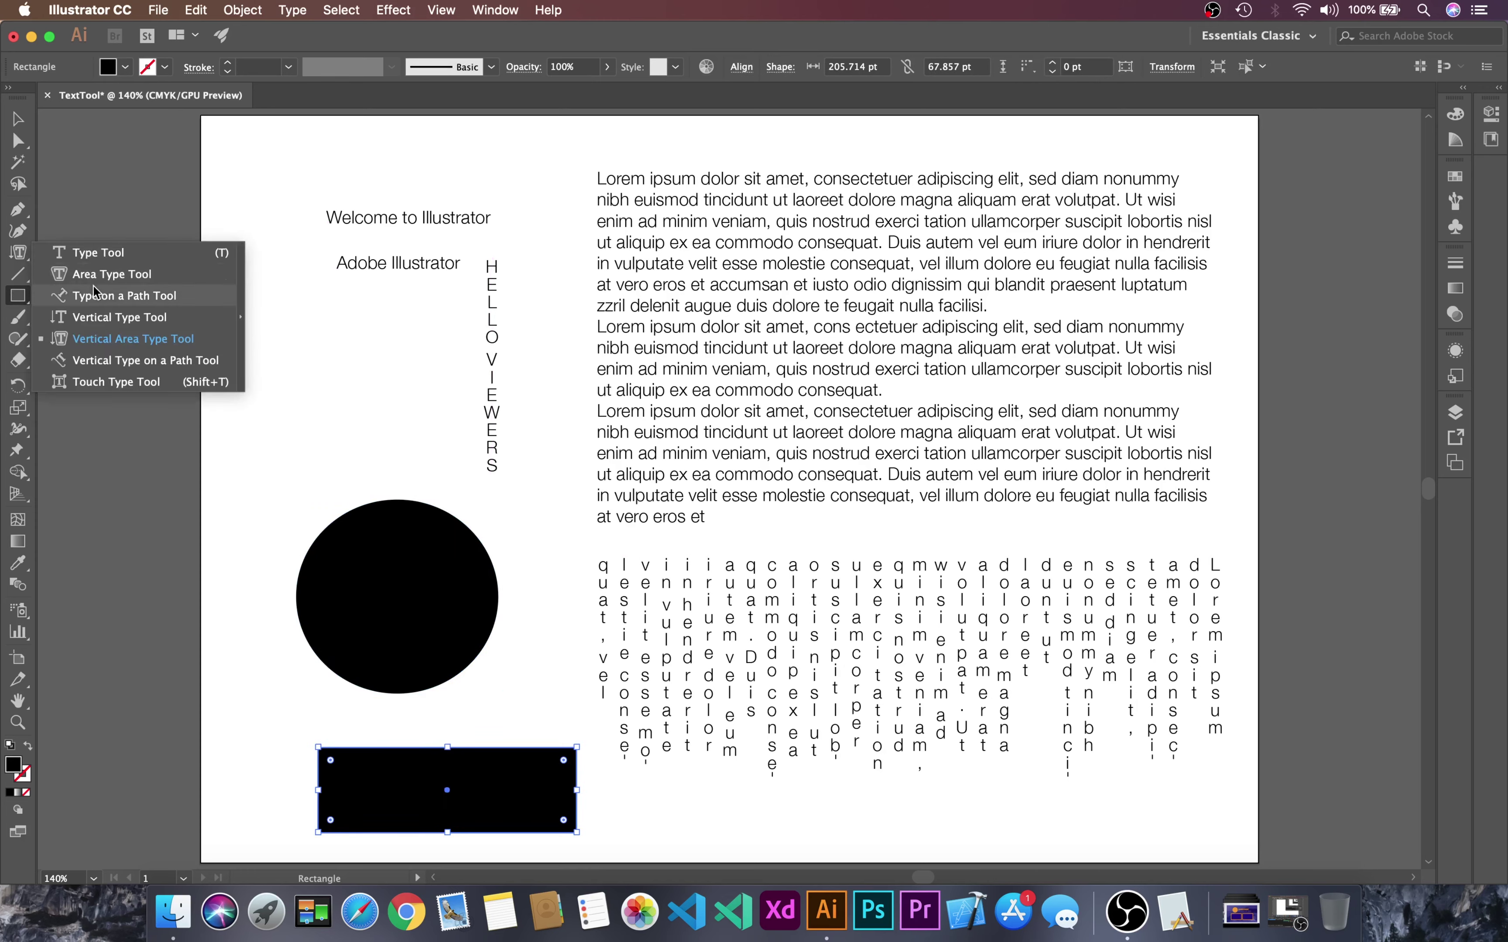
{"action": "left_click", "coordinate": [156, 296]}
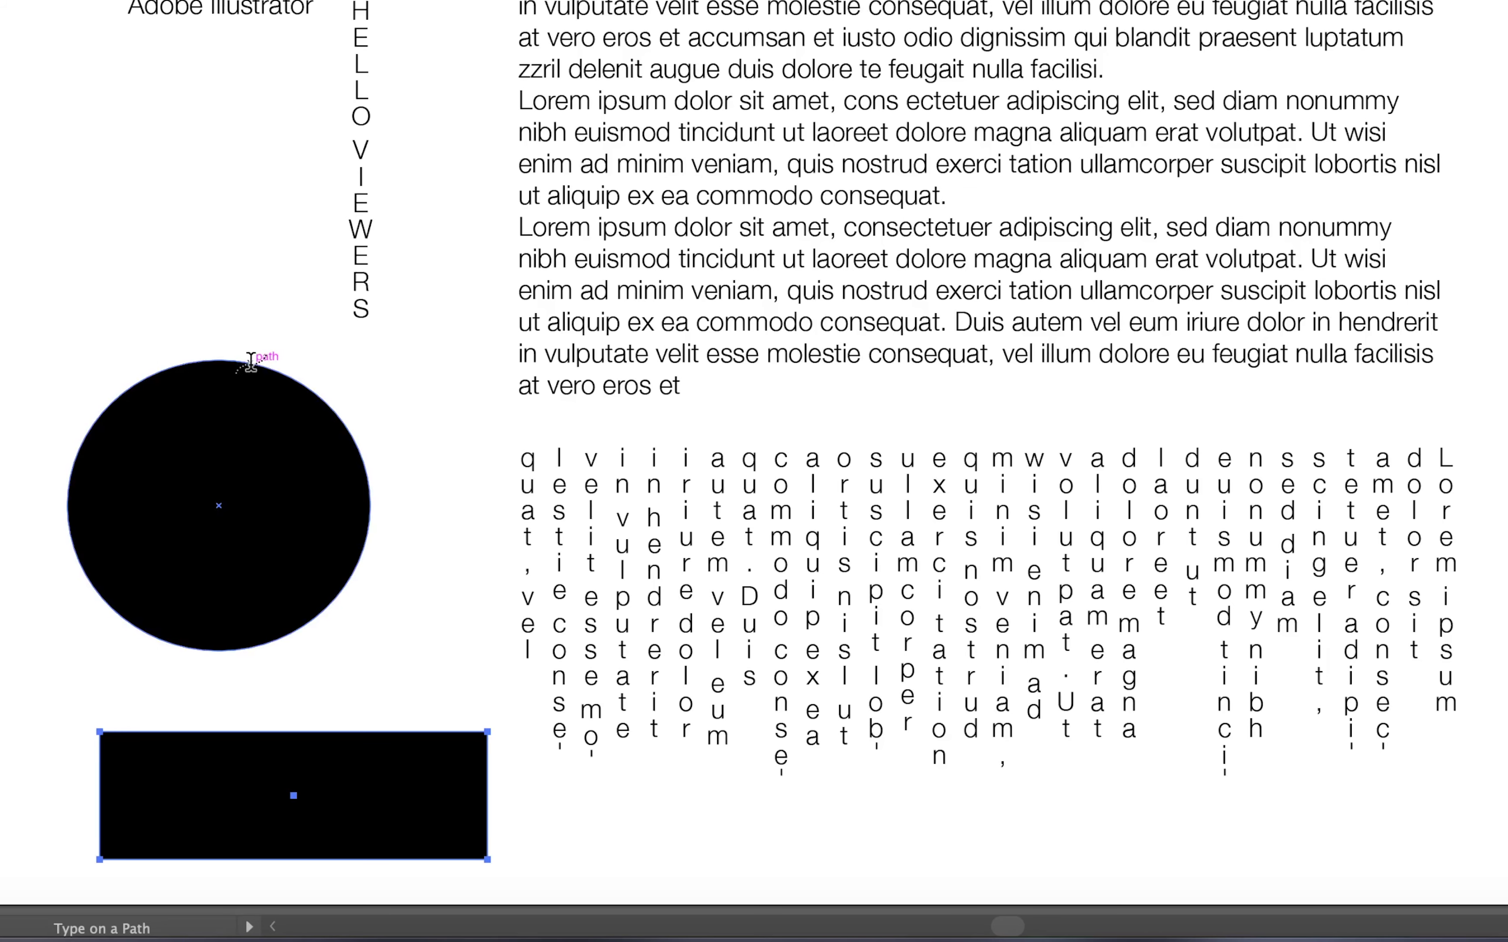
{"action": "left_click", "coordinate": [250, 362]}
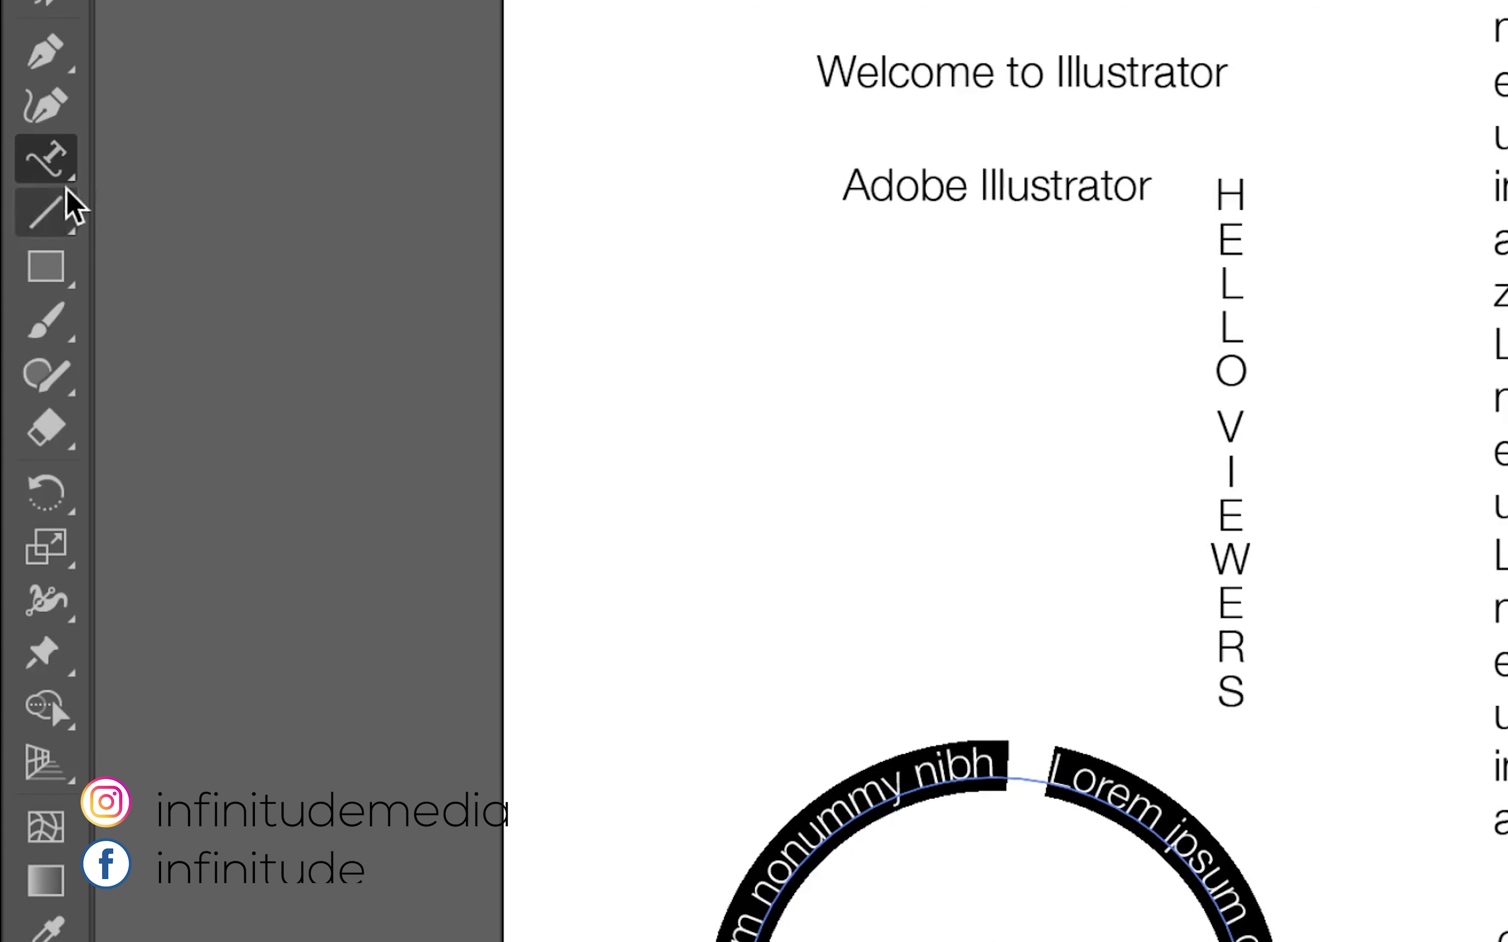
Step: Run vertical placeholder text around the small black rectangle's outline with the Vertical Type on a Path tool
{"action": "left_click", "coordinate": [59, 161]}
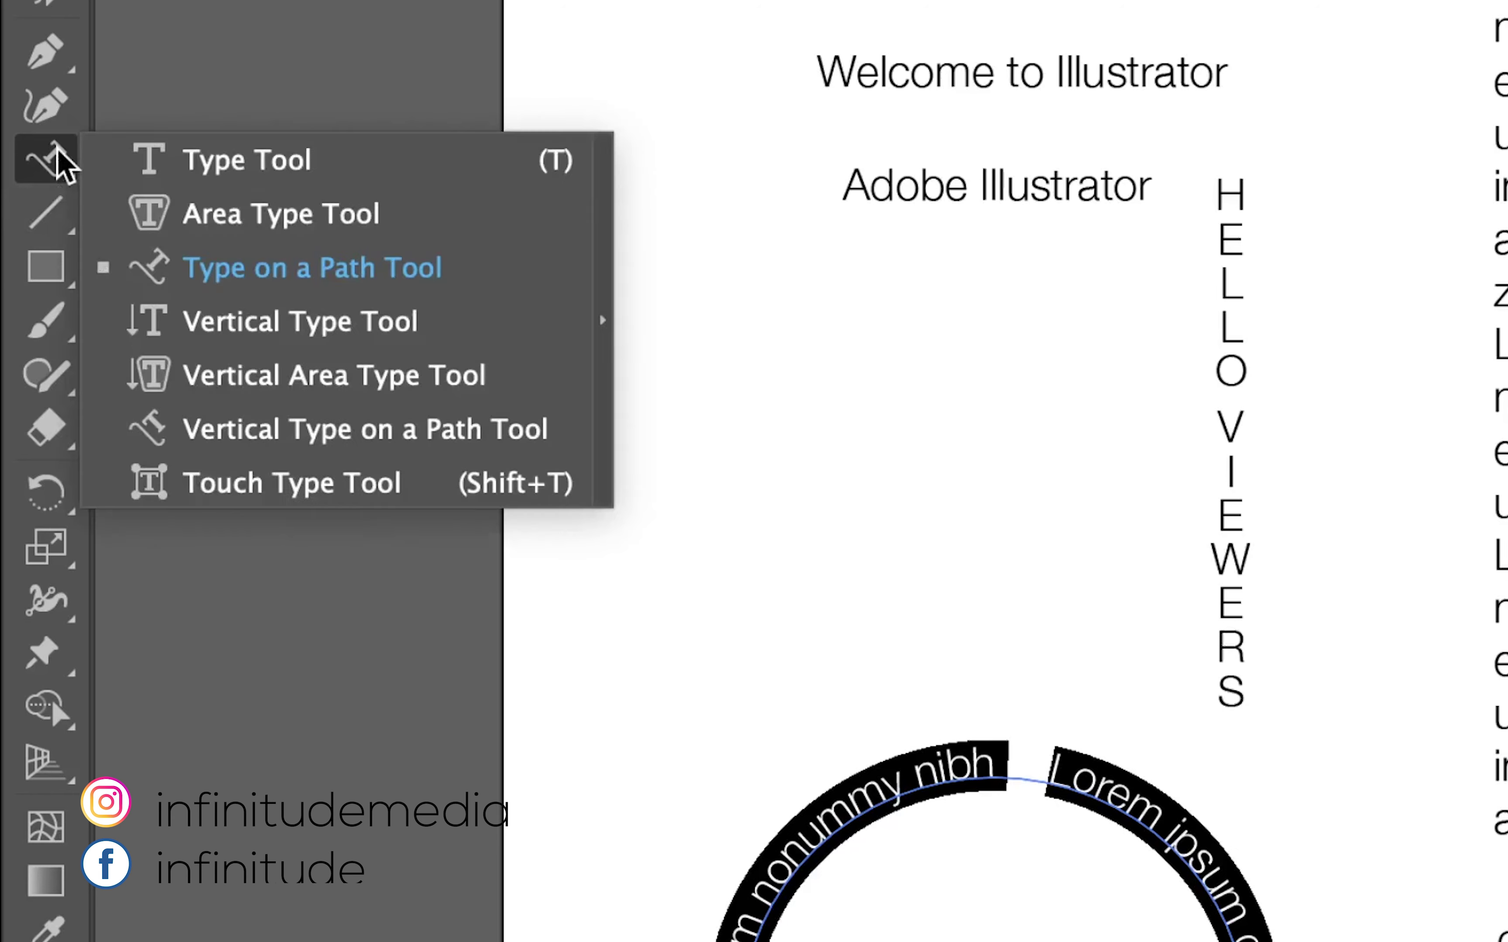
{"action": "left_click", "coordinate": [319, 439]}
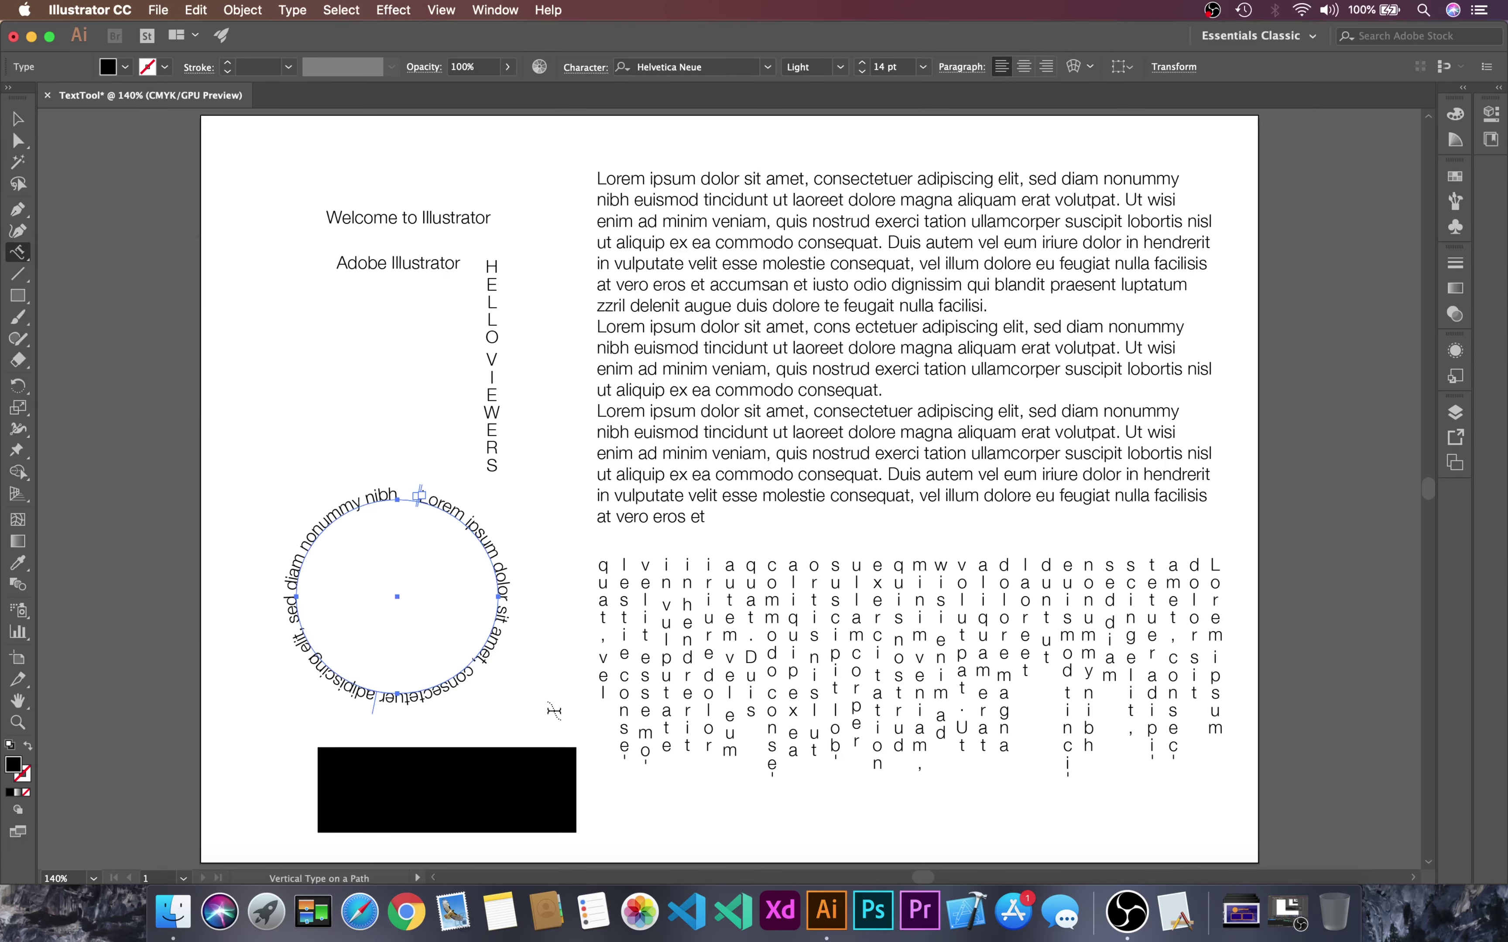
{"action": "left_click", "coordinate": [434, 746]}
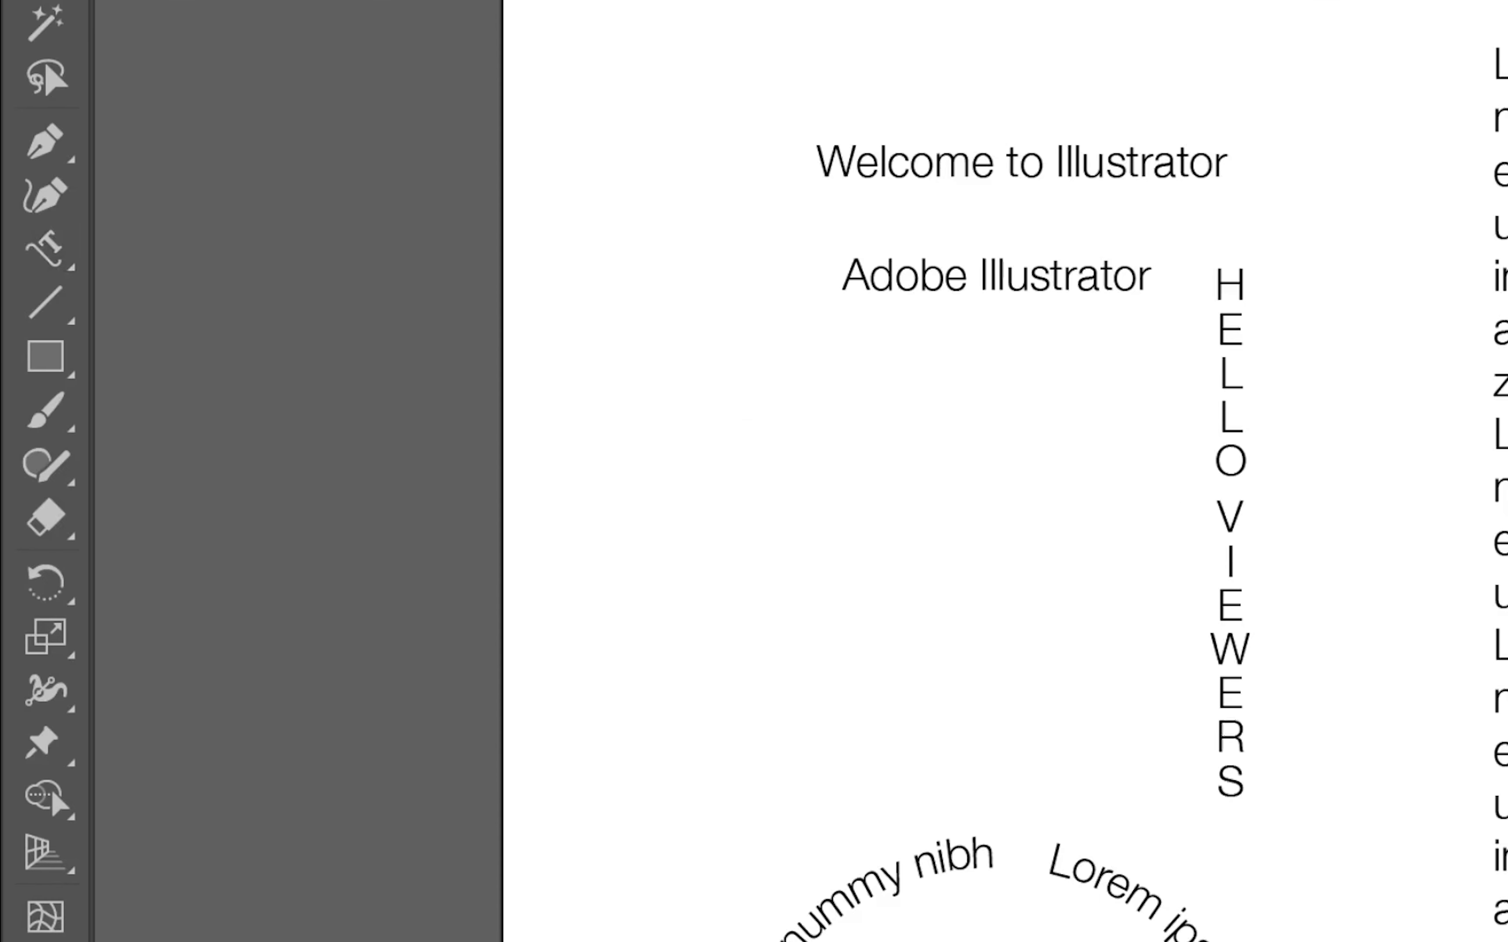
Step: Move the letter L of "Lorem" upward off the circular text path with the Touch Type tool
{"action": "left_click", "coordinate": [43, 246]}
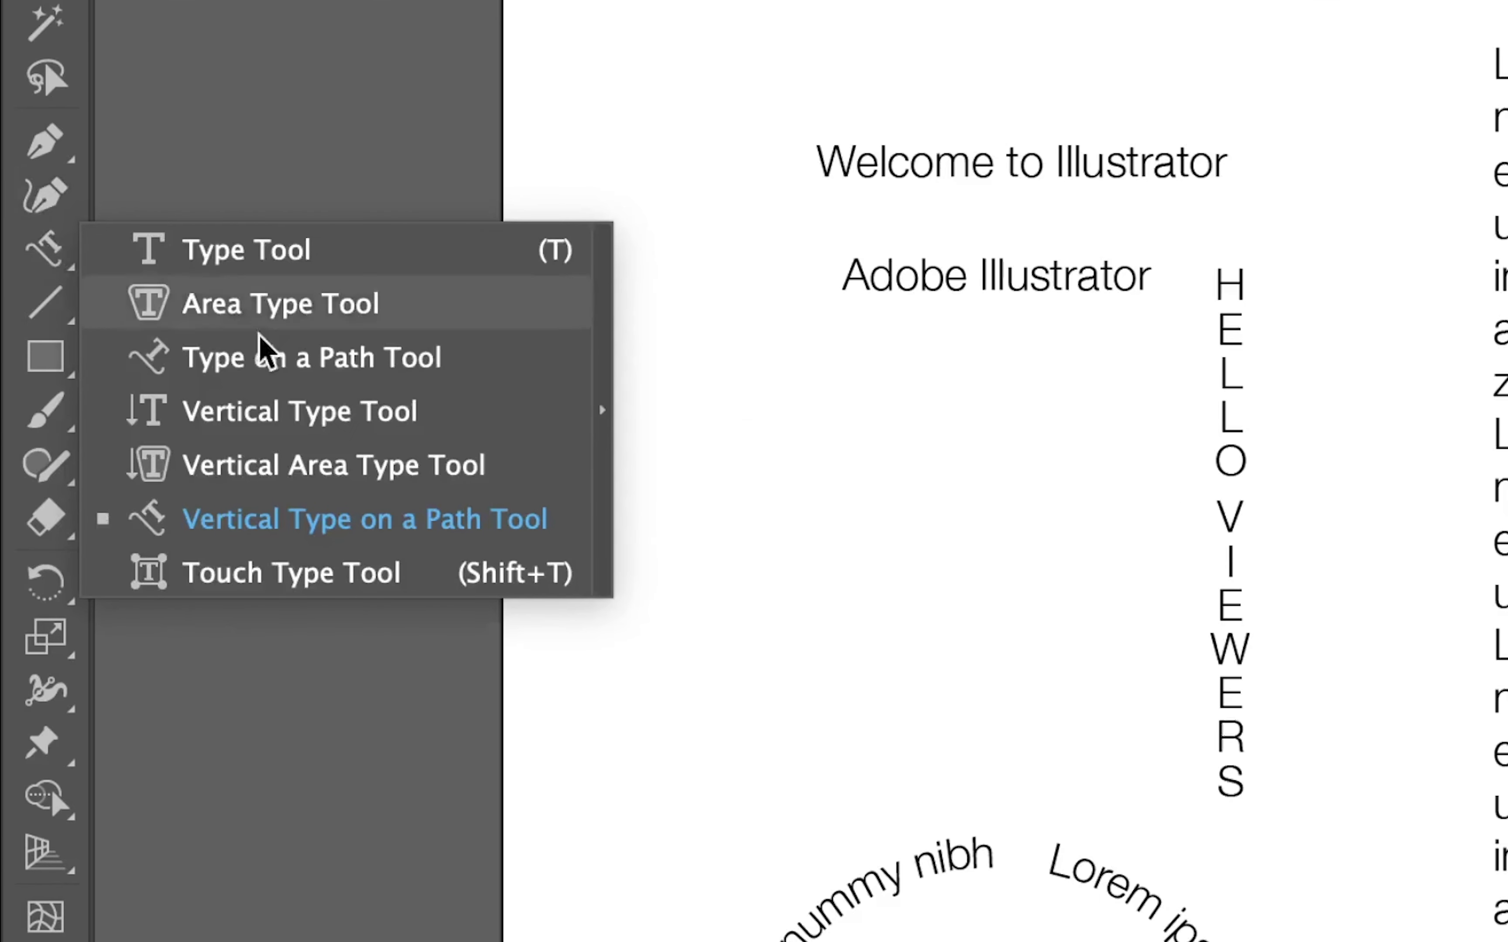
{"action": "left_click", "coordinate": [381, 576]}
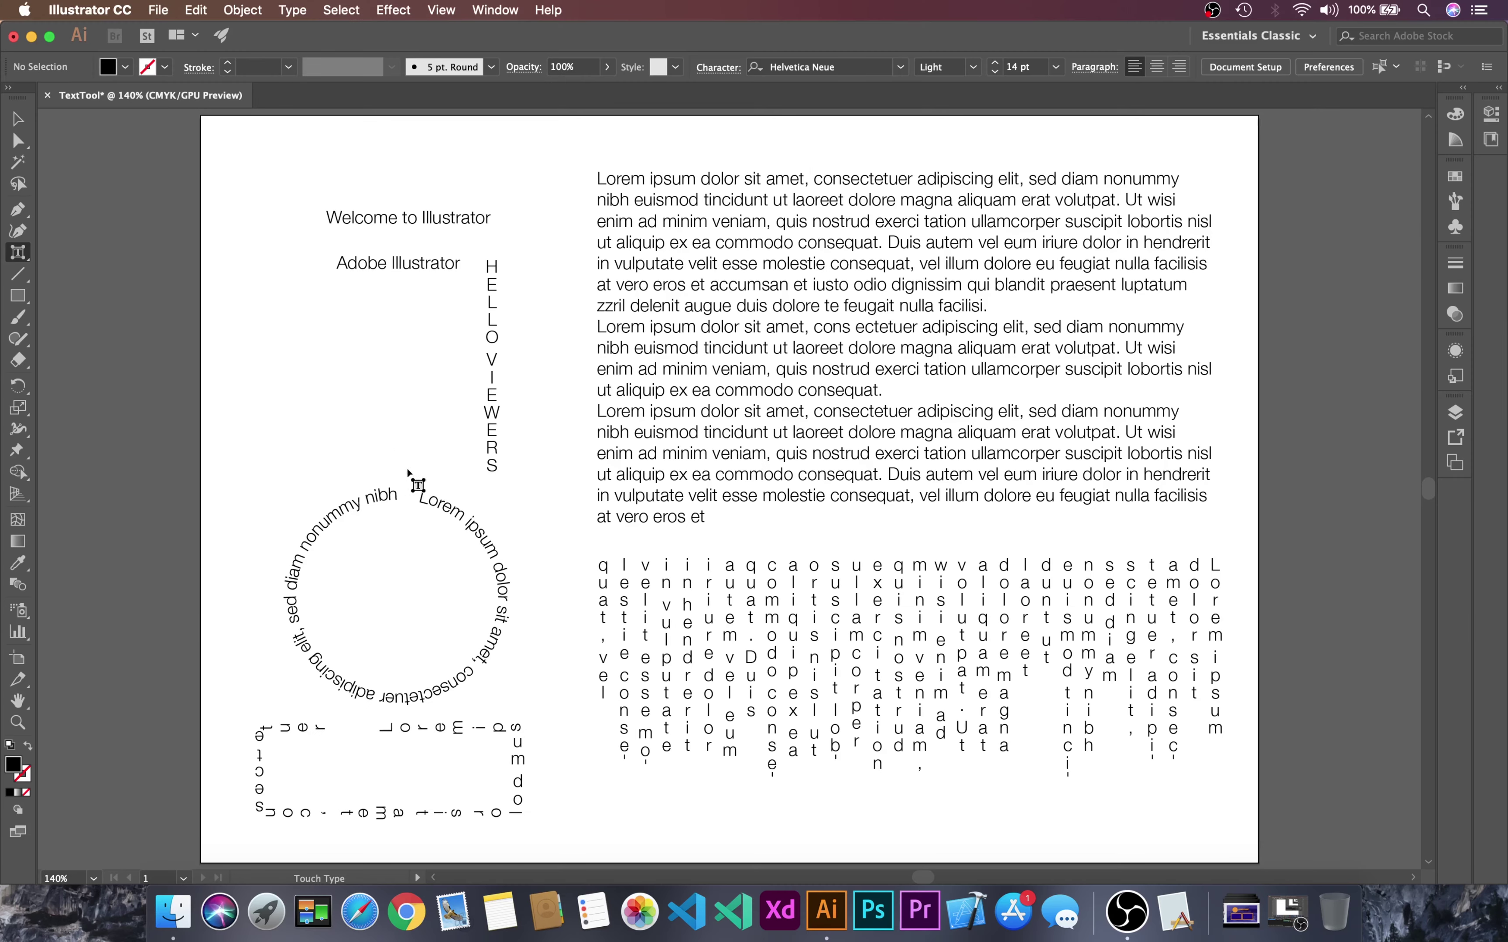
{"action": "left_click", "coordinate": [429, 490]}
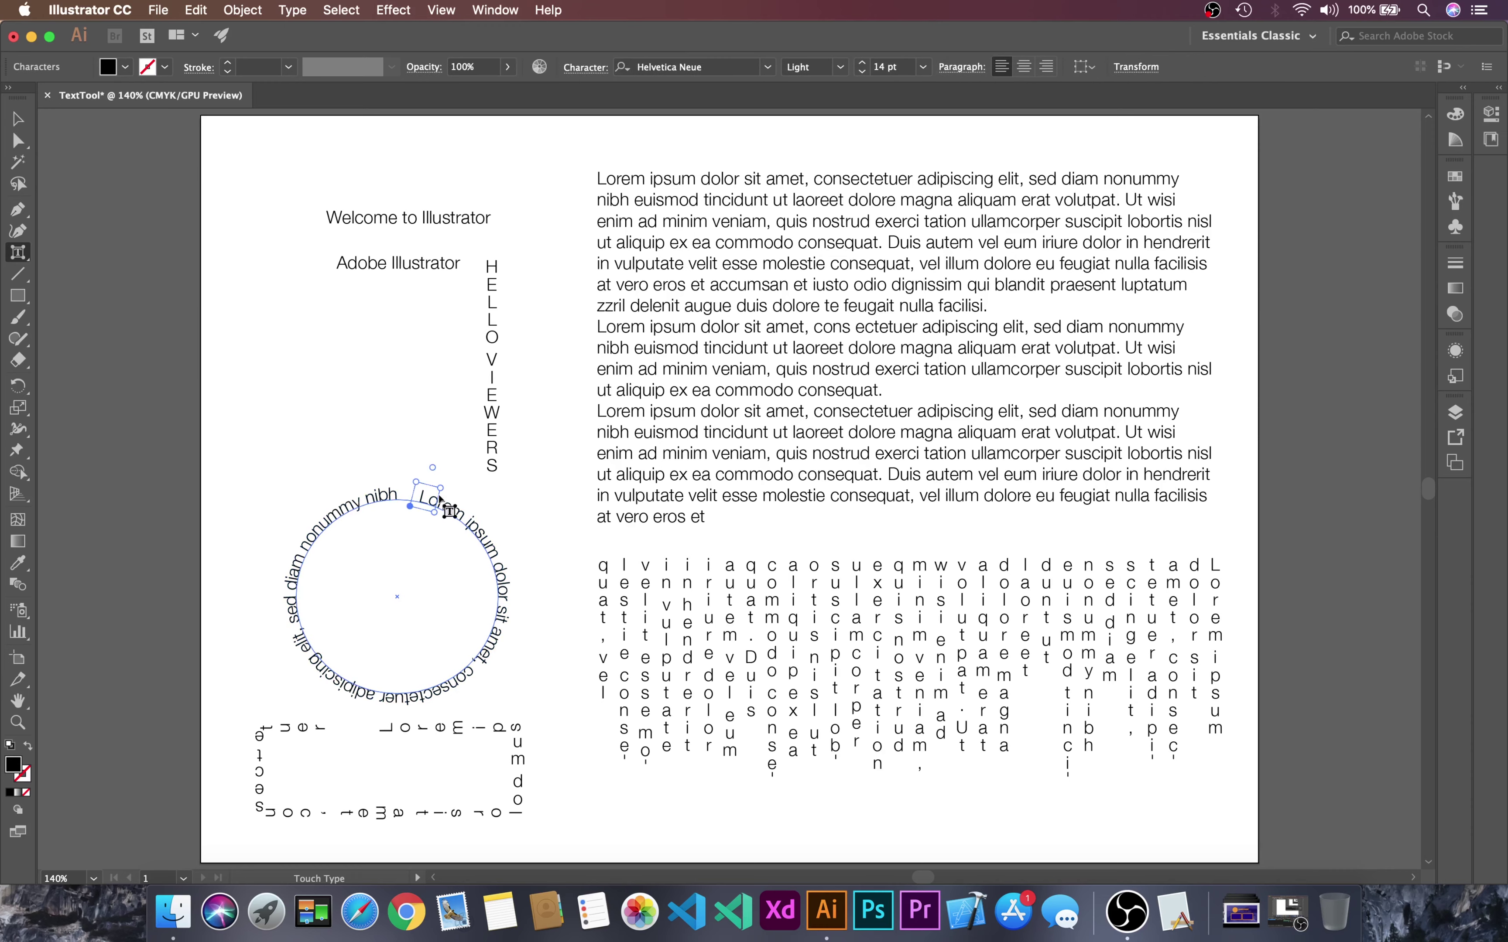
{"action": "left_click_drag", "start_coordinate": [429, 501], "coordinate": [429, 452]}
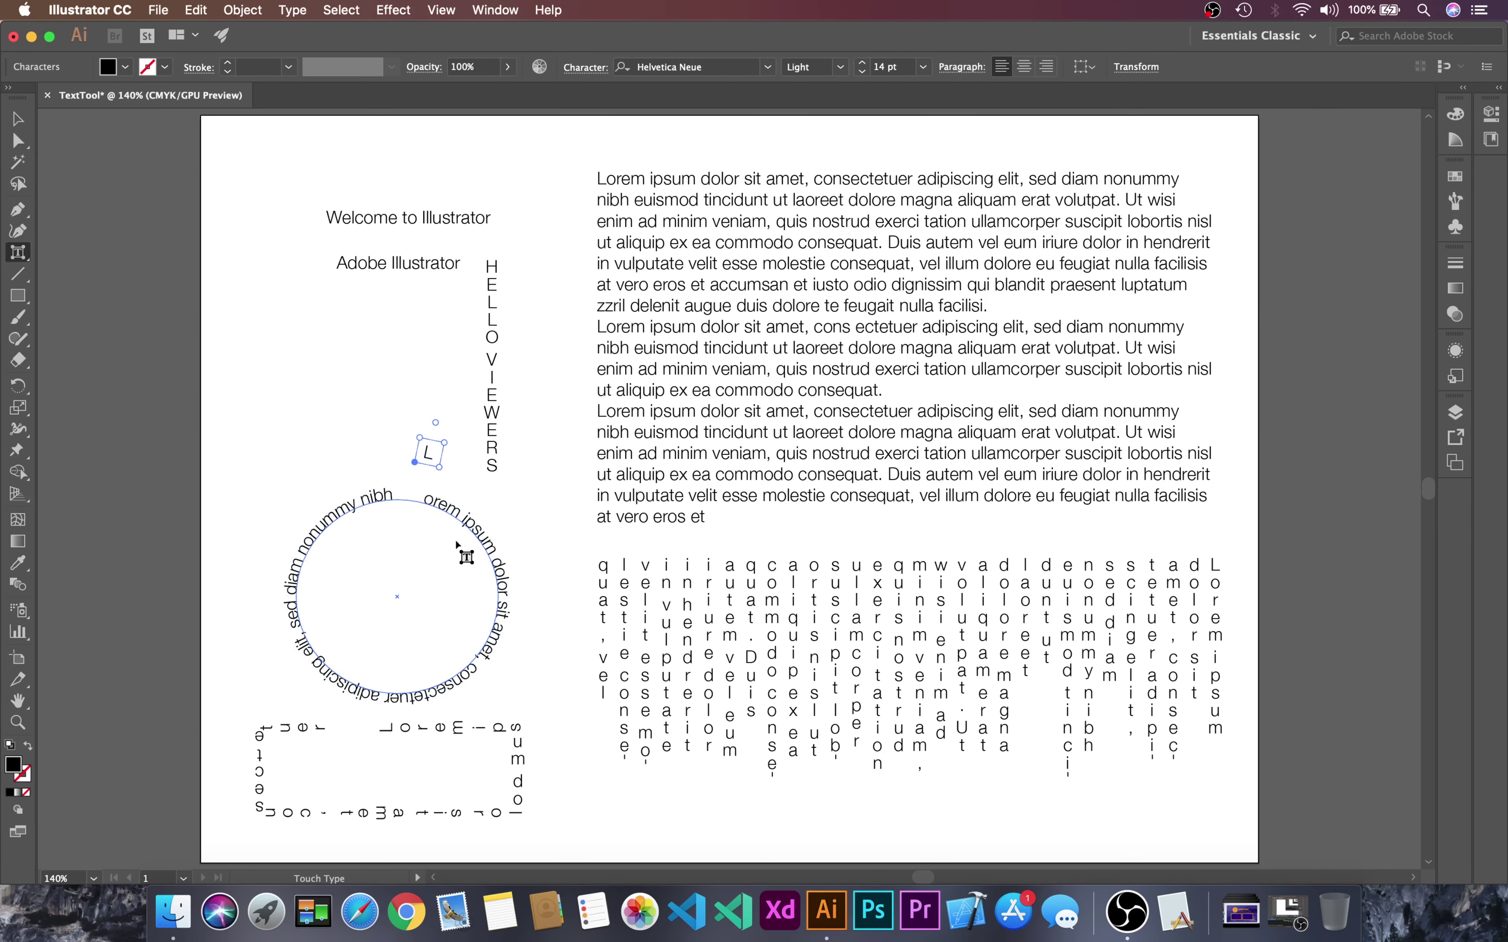
{"action": "left_click", "coordinate": [459, 518]}
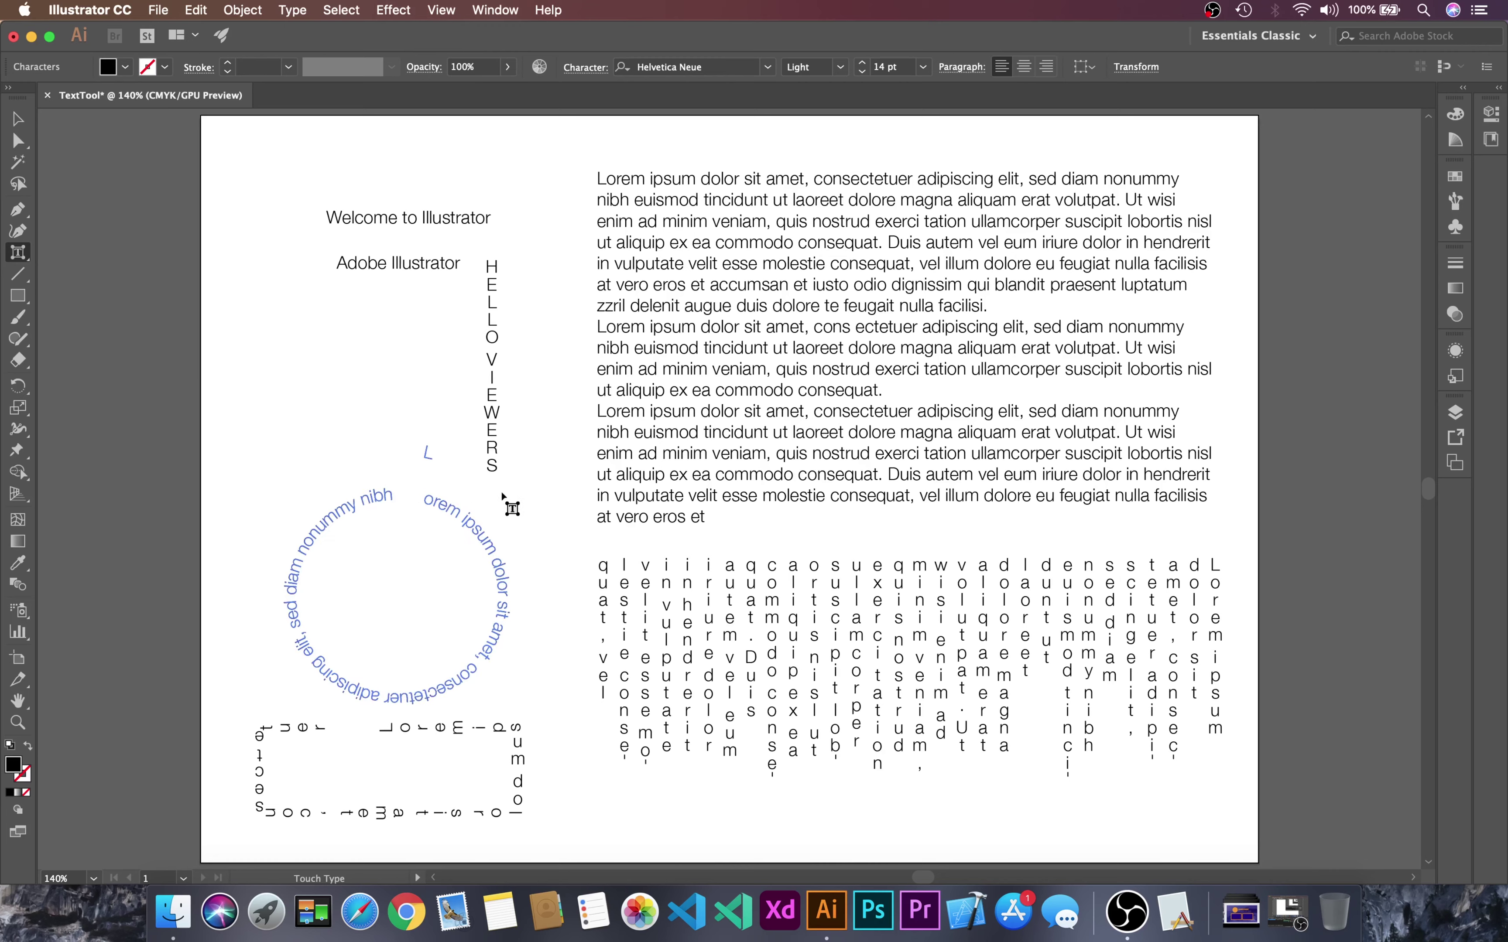
Step: Scatter more letters of "Lorem ipsum dolor sit" off the circular text path with the Touch Type tool, and switch to the Selection tool
{"action": "left_click", "coordinate": [476, 528]}
{"action": "left_click_drag", "start_coordinate": [470, 525], "coordinate": [457, 461]}
{"action": "left_click", "coordinate": [453, 497]}
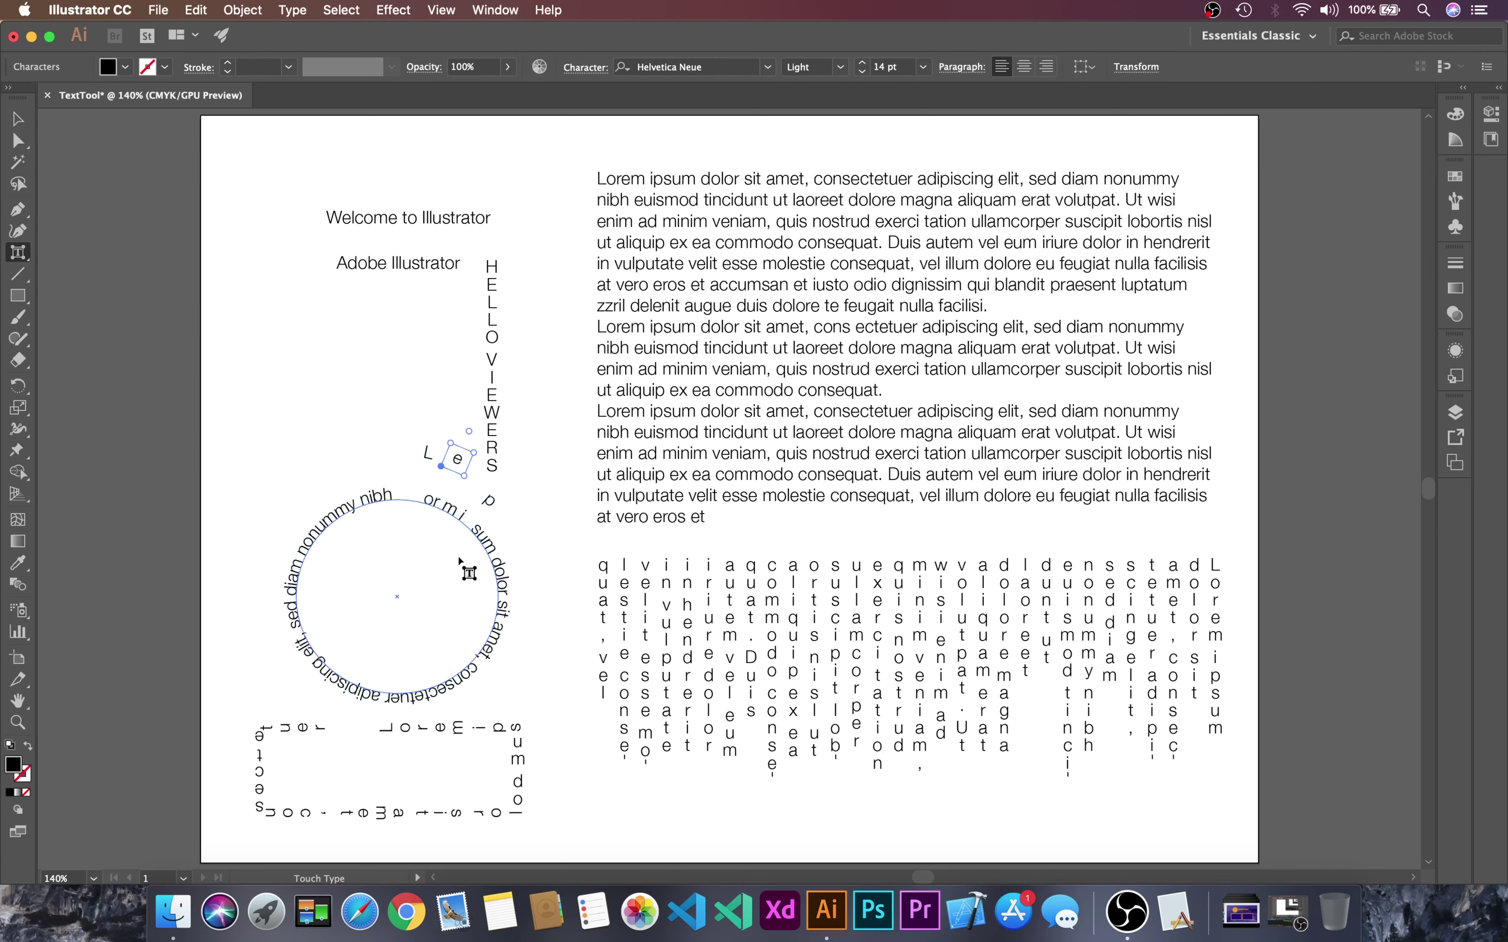
{"action": "left_click_drag", "start_coordinate": [488, 546], "coordinate": [493, 715]}
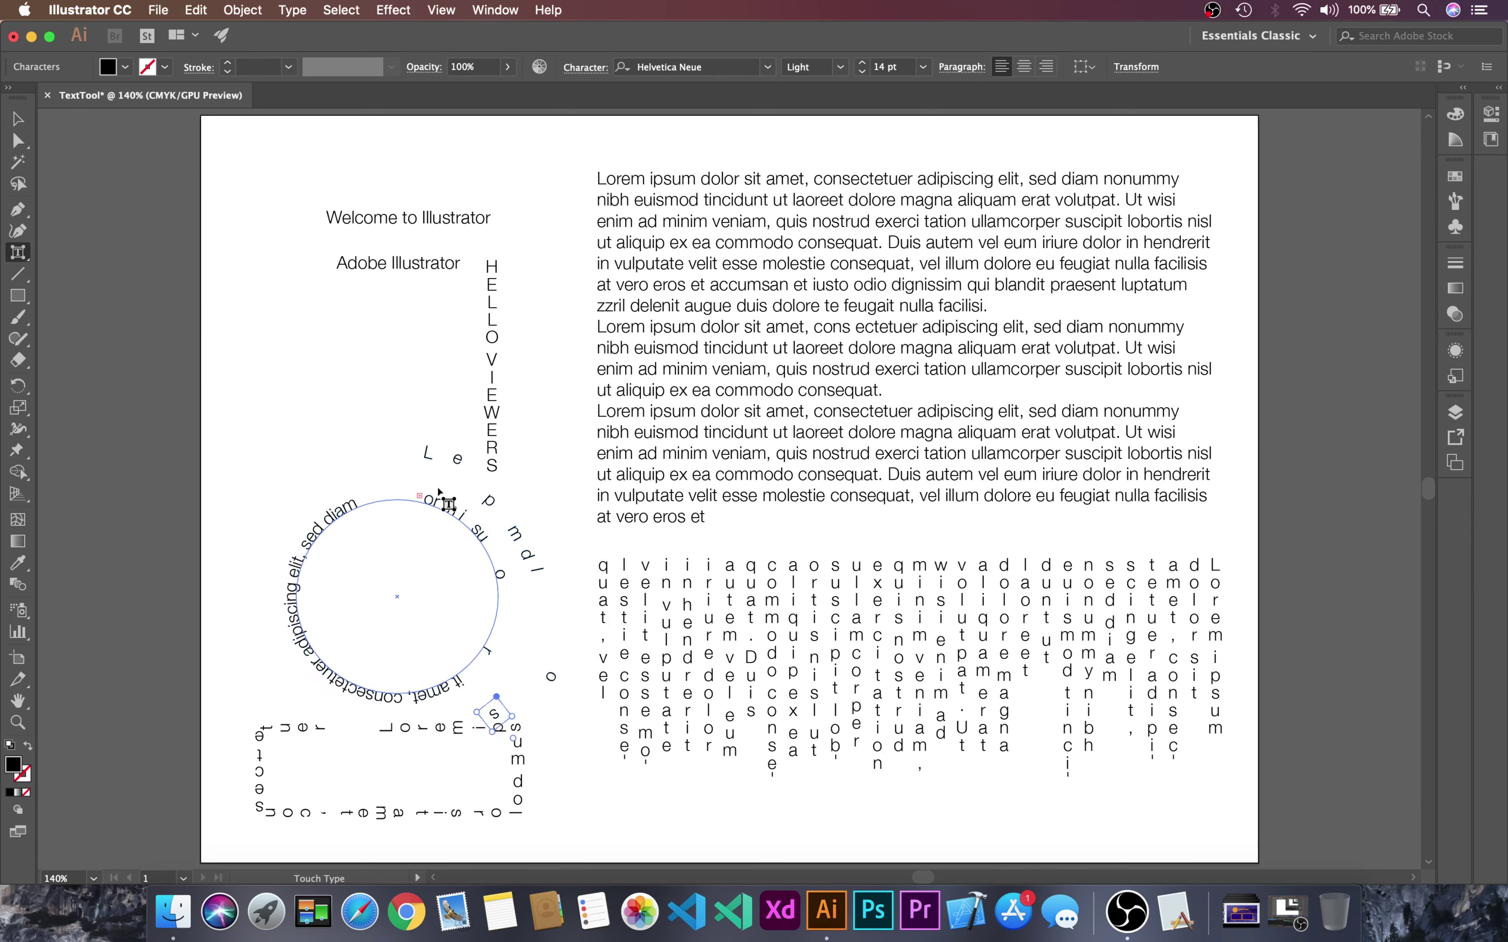
{"action": "left_click", "coordinate": [458, 462]}
{"action": "left_click_drag", "start_coordinate": [454, 507], "coordinate": [476, 488]}
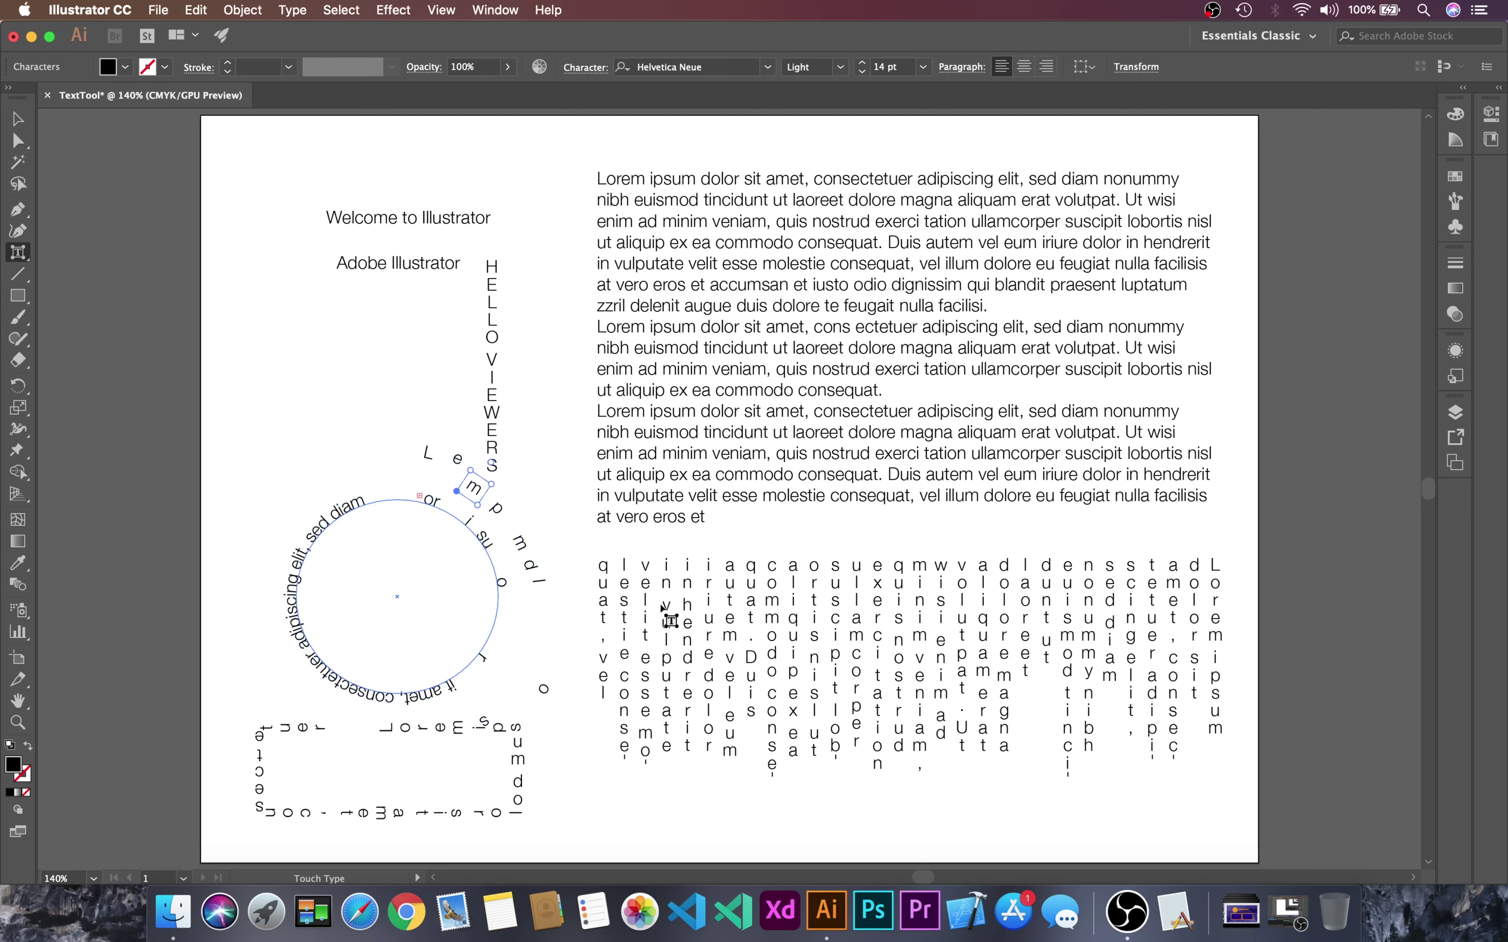
{"action": "left_click", "coordinate": [563, 511]}
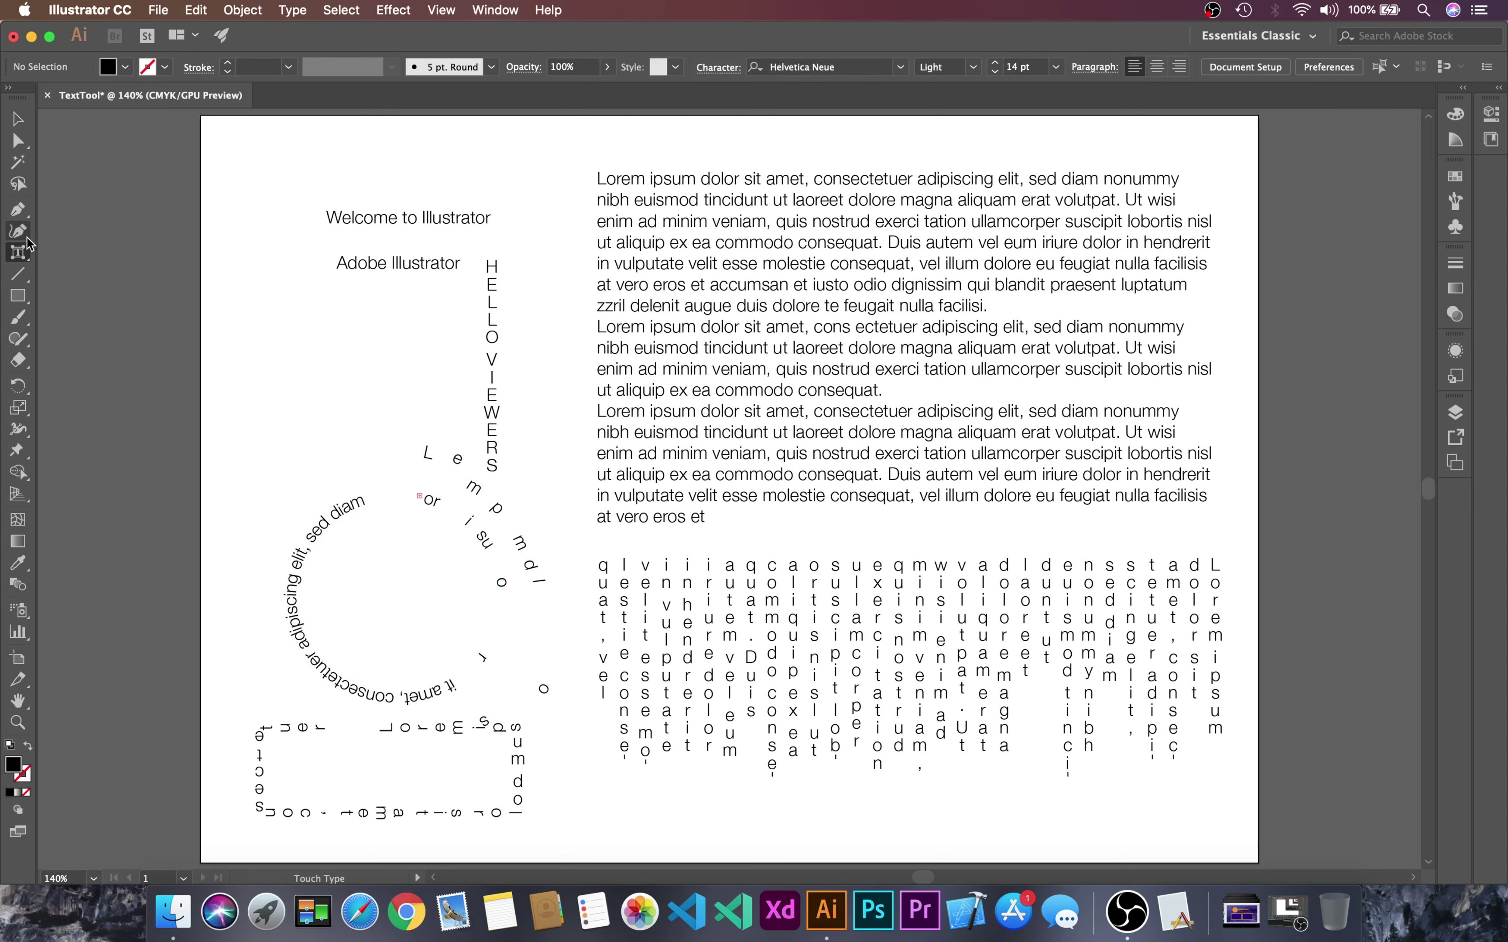
{"action": "left_click", "coordinate": [18, 252]}
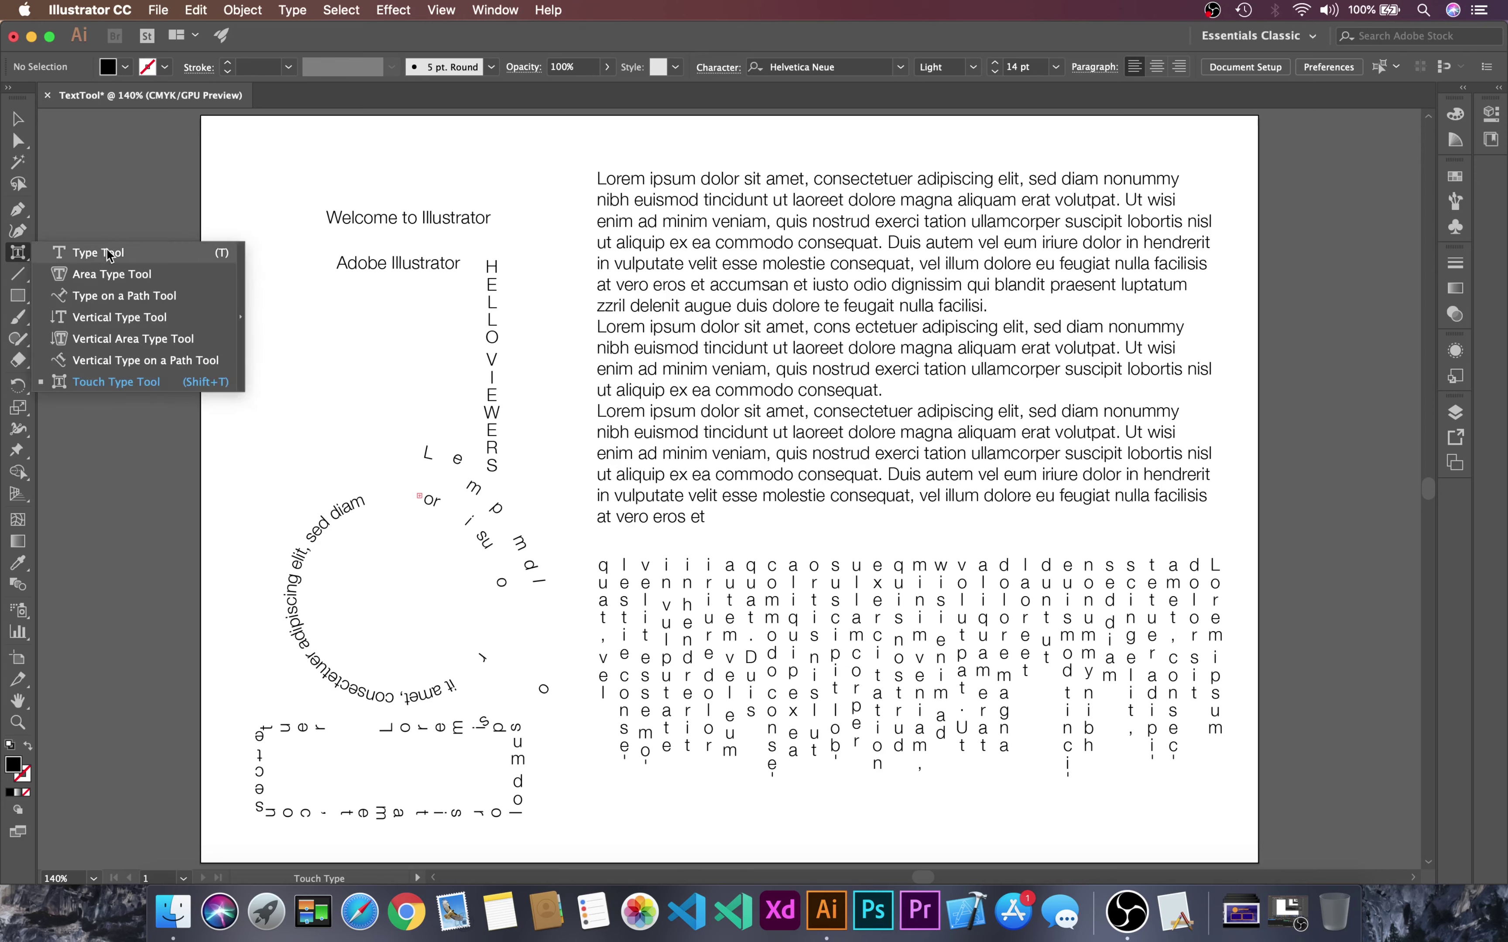
{"action": "key", "text": "v"}
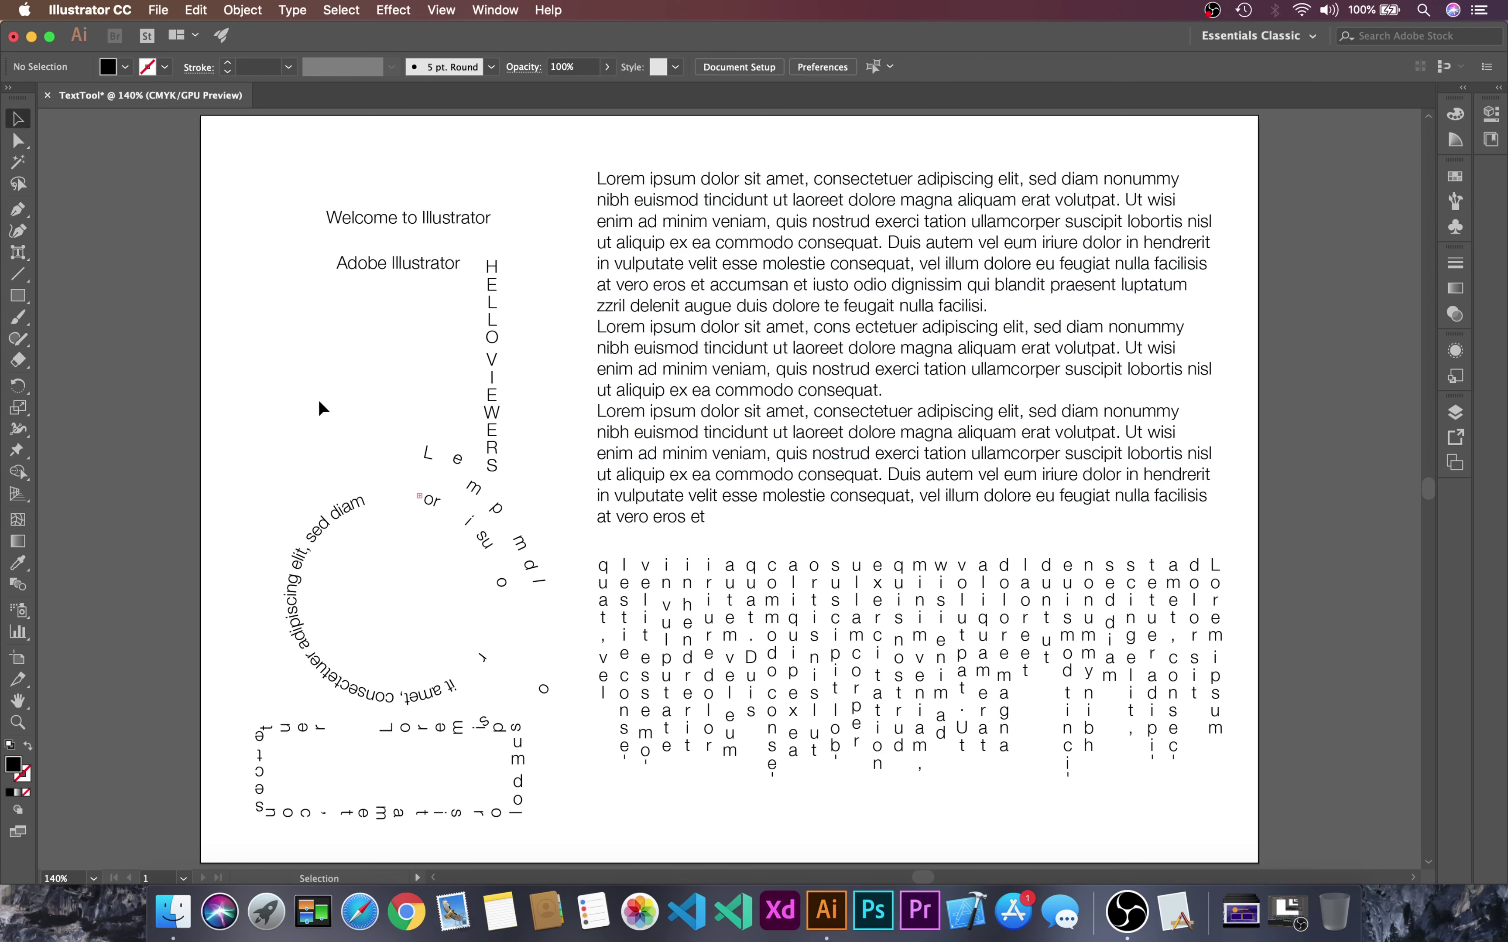